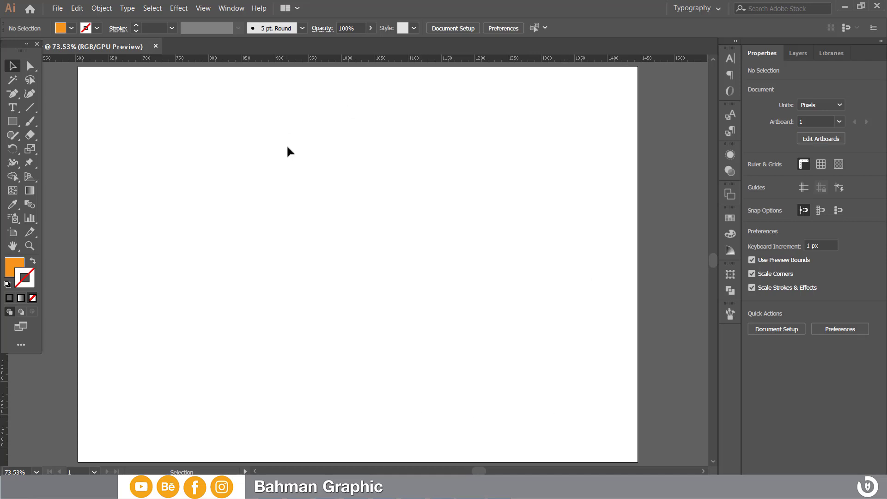
Step: Show the grid from the View menu, then toggle the Properties Grid icon, leaving it hidden
{"action": "left_click", "coordinate": [205, 10]}
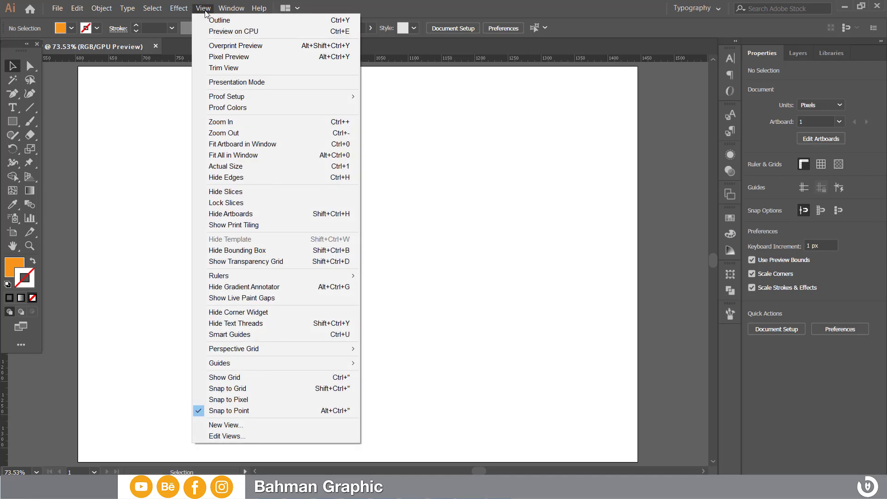
{"action": "left_click", "coordinate": [231, 378]}
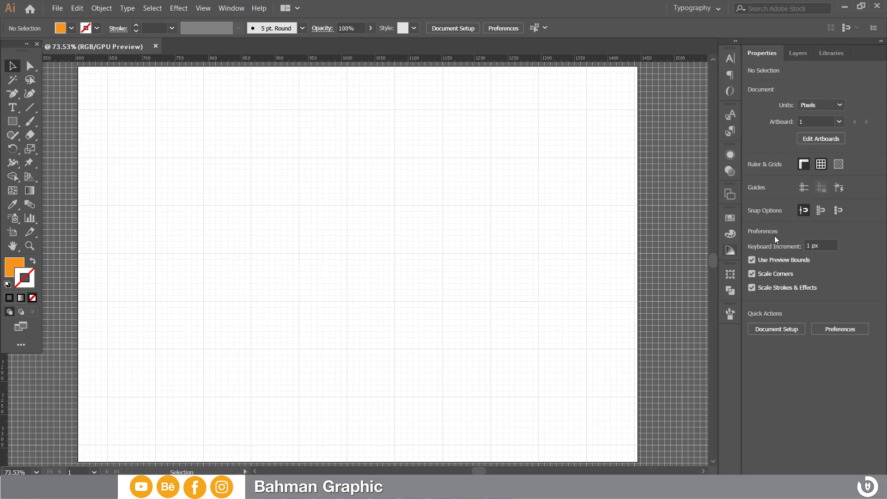
{"action": "left_click", "coordinate": [824, 165]}
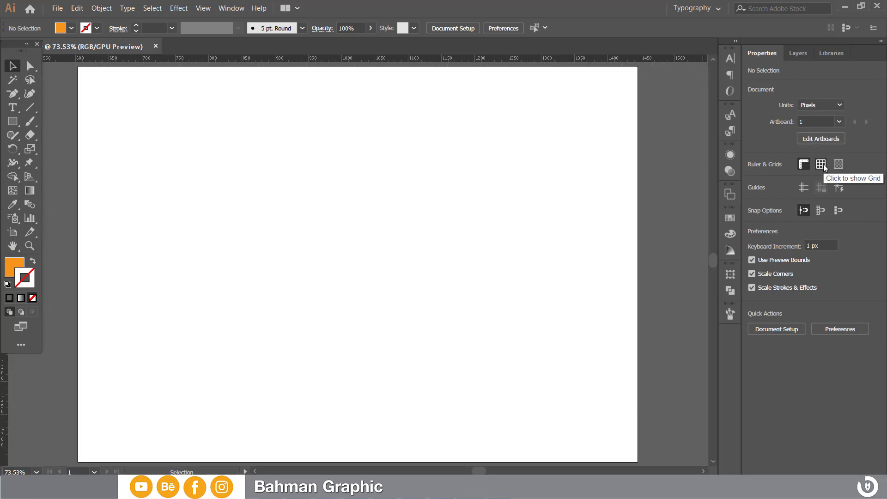
{"action": "double_click", "coordinate": [823, 165]}
{"action": "left_click", "coordinate": [823, 164]}
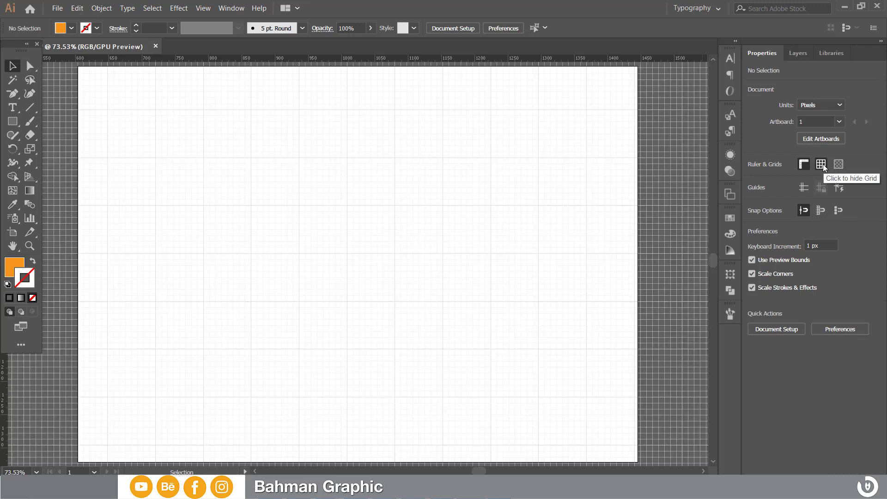
{"action": "left_click", "coordinate": [823, 165]}
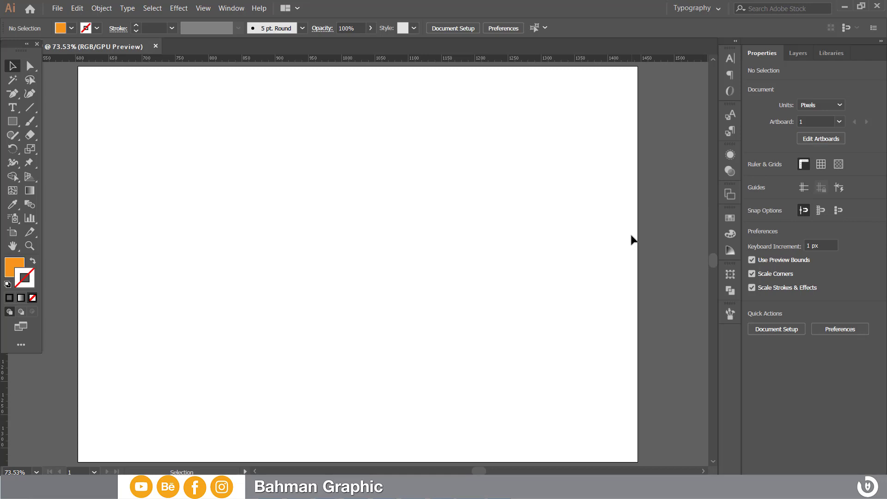
Step: Redisplay the grid with Ctrl+' and zoom the artboard to 150%
{"action": "key", "text": "a"}
{"action": "key", "text": "ctrl+apostrophe"}
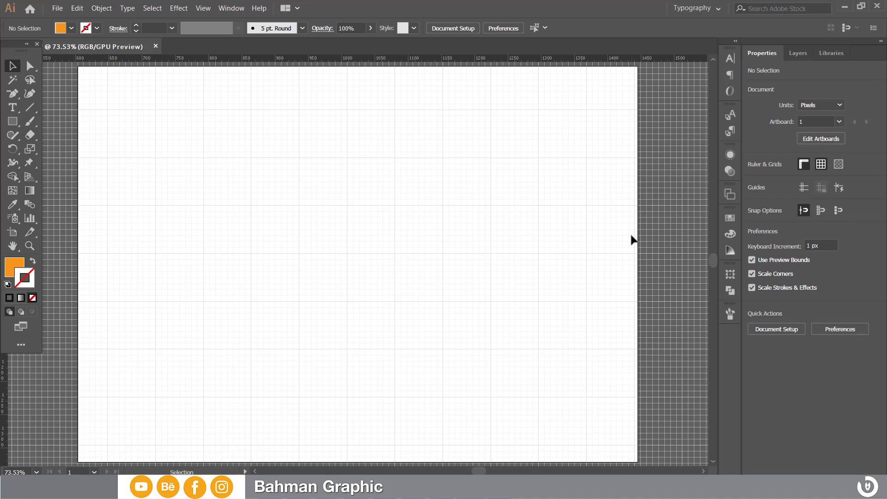
{"action": "key", "text": "ctrl+plus"}
{"action": "key", "text": "ctrl+plus"}
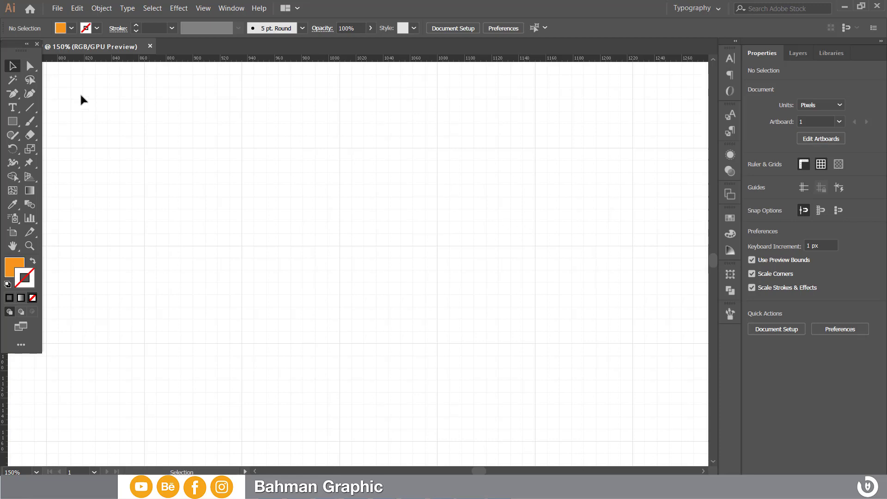
Step: Draw two orange rectangles of about 141 × 73.5 px, one above the other
{"action": "left_click", "coordinate": [16, 122]}
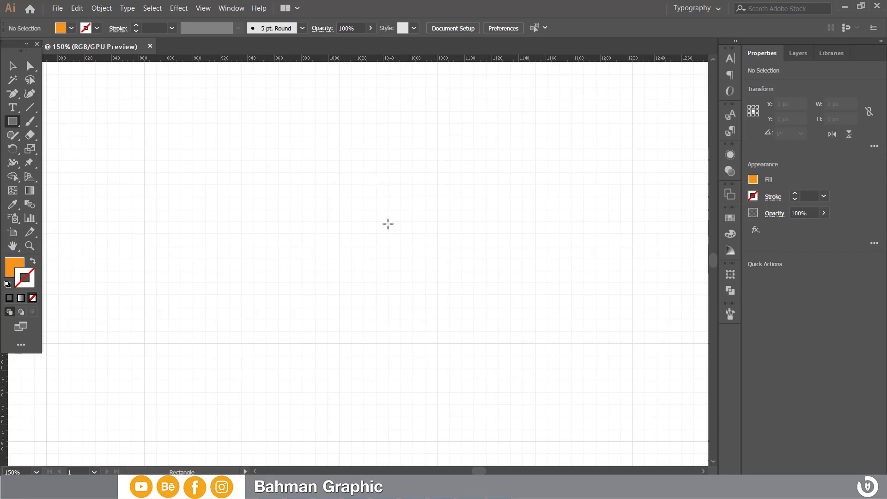
{"action": "mouse_move", "coordinate": [242, 150]}
{"action": "left_mouse_down"}
{"action": "mouse_move", "coordinate": [342, 234]}
{"action": "mouse_move", "coordinate": [435, 242]}
{"action": "left_mouse_up"}
{"action": "scroll", "coordinate": [423, 188], "scroll_direction": "down", "scroll_amount": 1}
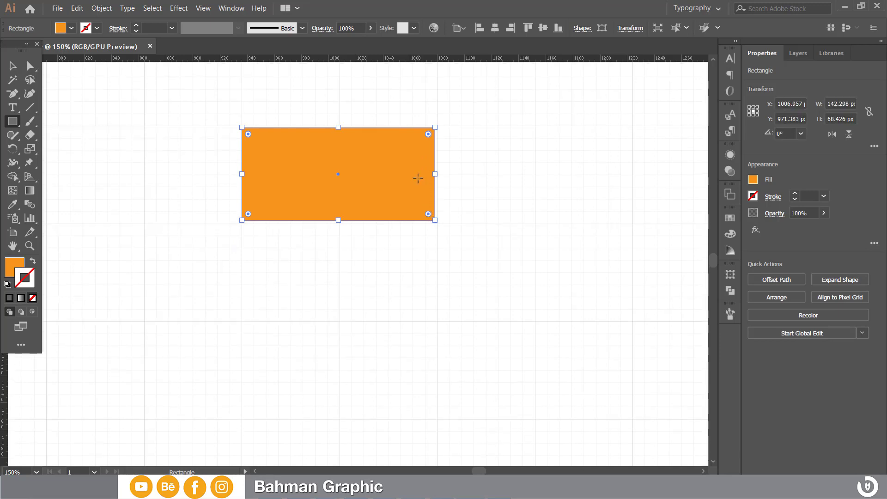
{"action": "scroll", "coordinate": [264, 252], "scroll_direction": "down", "scroll_amount": 1}
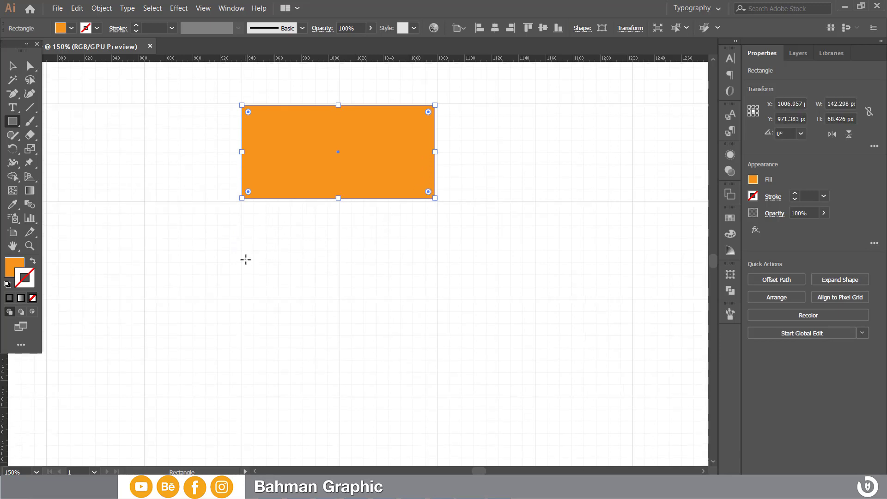
{"action": "scroll", "coordinate": [245, 260], "scroll_direction": "down", "scroll_amount": 1}
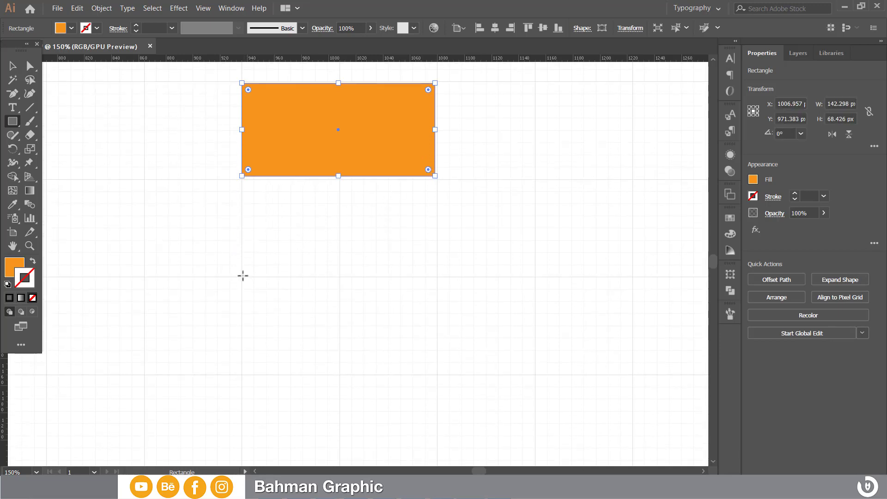
{"action": "left_click_drag", "start_coordinate": [242, 276], "coordinate": [434, 375]}
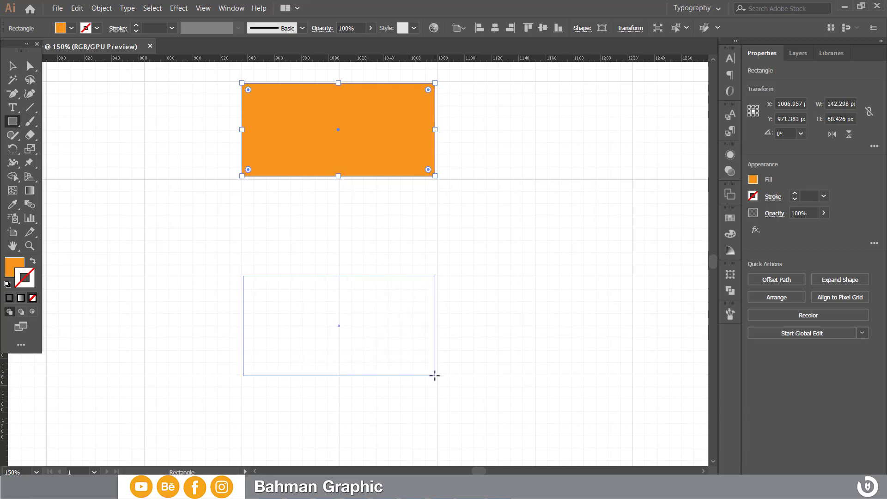
{"action": "left_click_drag", "start_coordinate": [434, 376], "coordinate": [435, 376]}
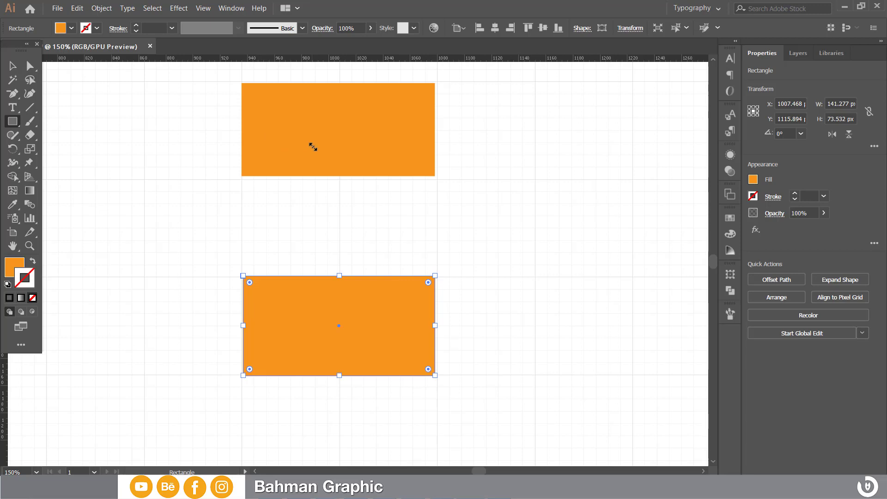
Step: At 200% zoom, resize the upper rectangle to about 130 px wide and nudge it upward
{"action": "key", "text": "ctrl+plus"}
{"action": "scroll", "coordinate": [346, 192], "scroll_direction": "up", "scroll_amount": 2}
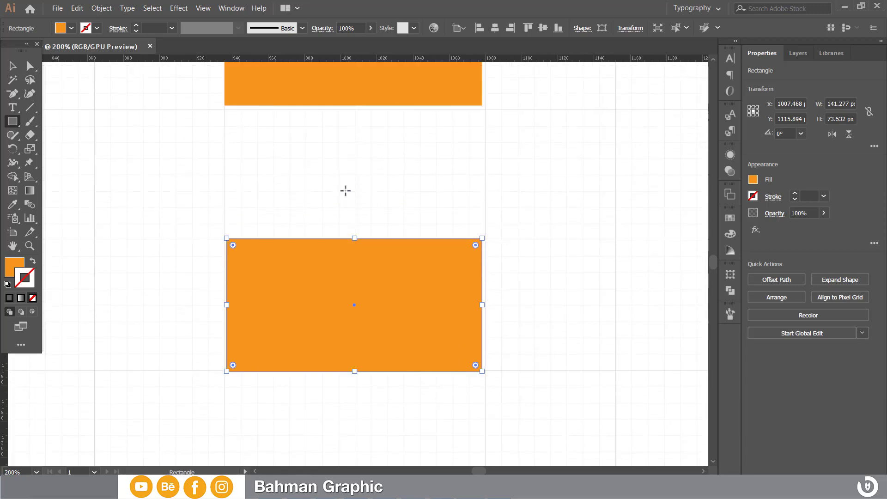
{"action": "scroll", "coordinate": [346, 192], "scroll_direction": "up", "scroll_amount": 2}
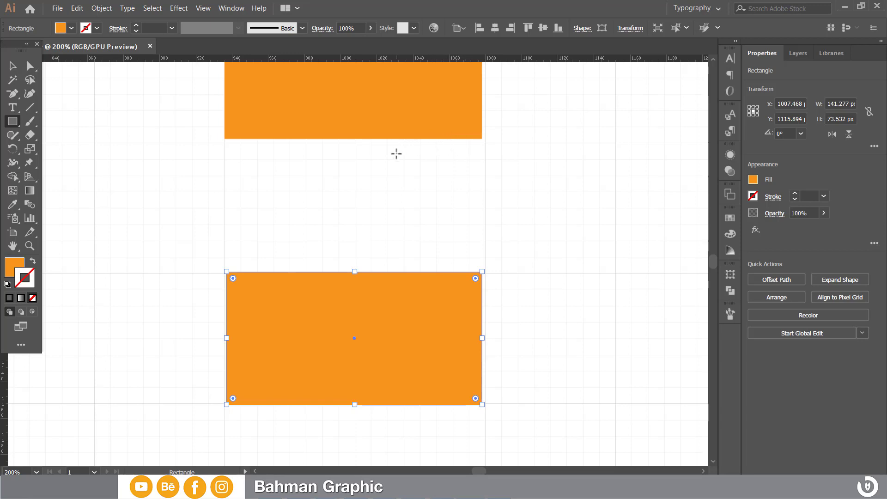
{"action": "scroll", "coordinate": [397, 153], "scroll_direction": "up", "scroll_amount": 1}
{"action": "key", "text": "v"}
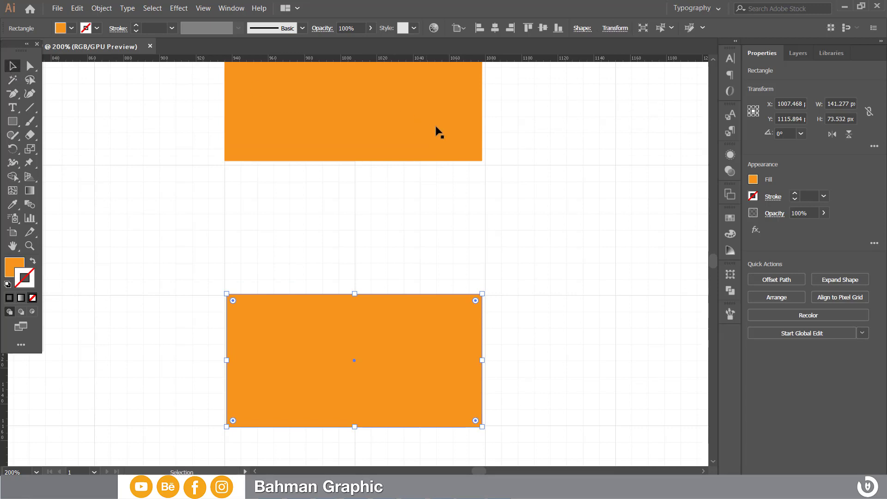
{"action": "left_click", "coordinate": [439, 132]}
{"action": "scroll", "coordinate": [462, 138], "scroll_direction": "up", "scroll_amount": 2}
{"action": "left_click_drag", "start_coordinate": [482, 156], "coordinate": [442, 155]}
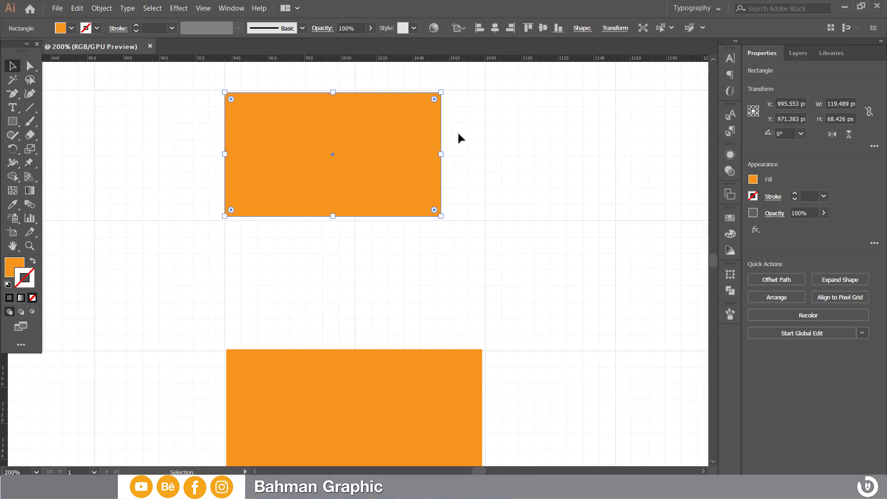
{"action": "left_click_drag", "start_coordinate": [442, 154], "coordinate": [461, 153]}
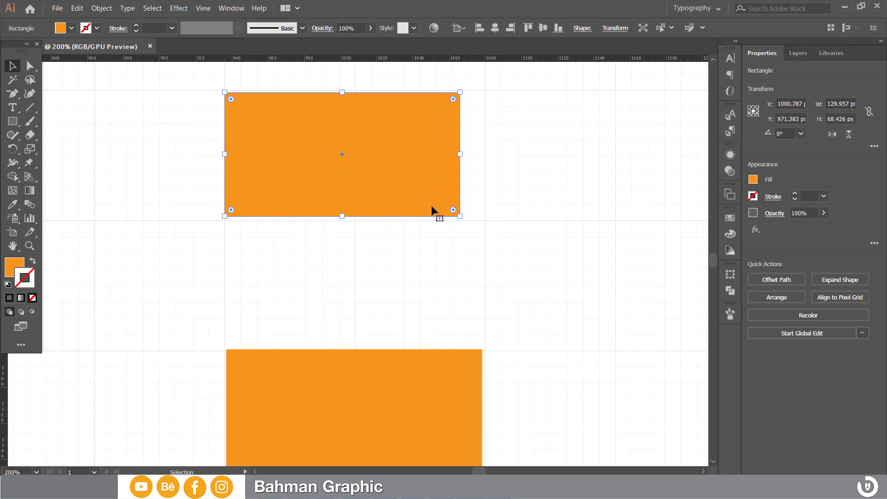
{"action": "left_click_drag", "start_coordinate": [434, 213], "coordinate": [433, 187]}
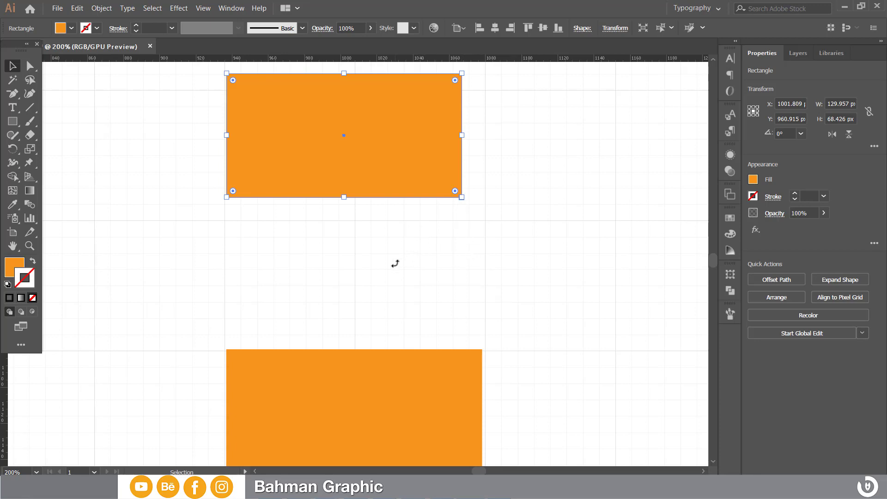
Step: Turn on Snap to Grid and delete both existing rectangles
{"action": "left_click", "coordinate": [204, 9]}
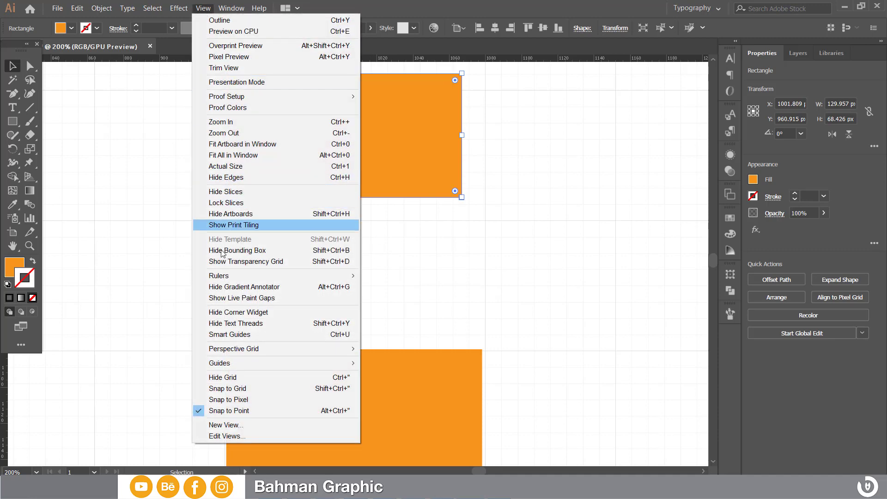
{"action": "left_click", "coordinate": [237, 388]}
{"action": "left_click", "coordinate": [397, 368]}
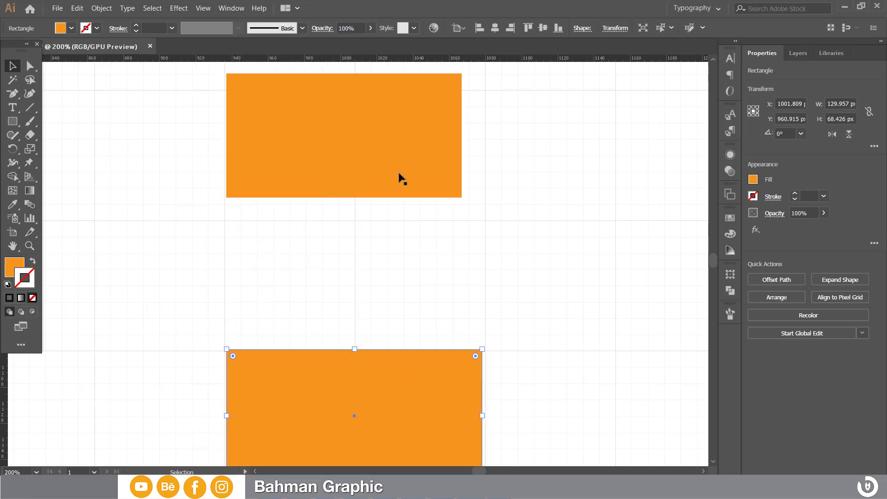
{"action": "left_click", "coordinate": [386, 135], "text": "shift"}
{"action": "key", "text": "Delete"}
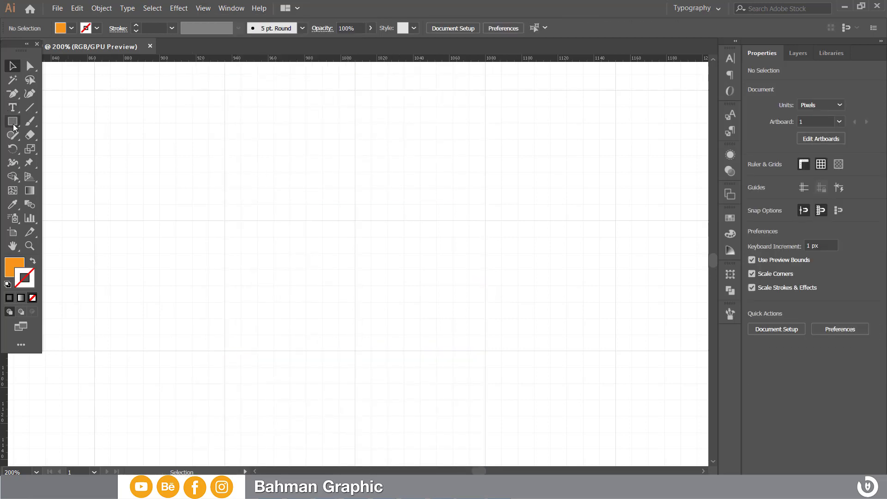
Step: Draw a grid-snapped 144 × 72 px orange rectangle at X 1008, Y 972
{"action": "left_click", "coordinate": [13, 124]}
{"action": "scroll", "coordinate": [231, 123], "scroll_direction": "up", "scroll_amount": 2}
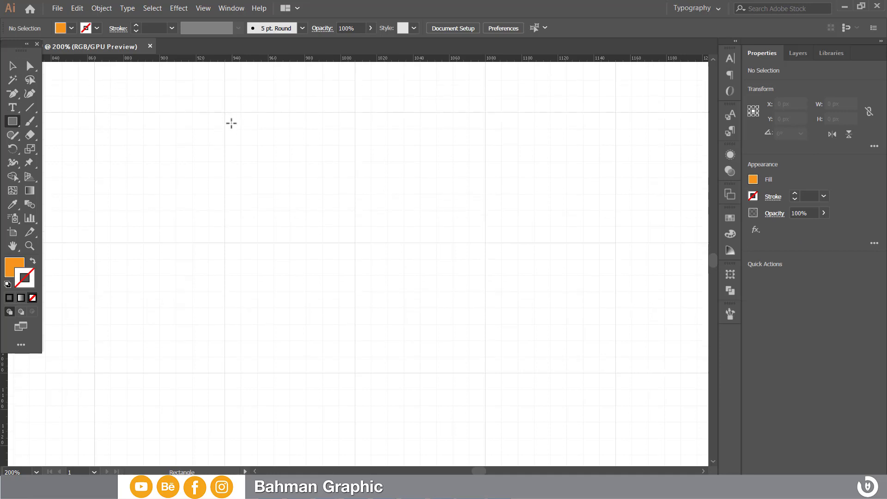
{"action": "mouse_move", "coordinate": [225, 112]}
{"action": "left_mouse_down"}
{"action": "mouse_move", "coordinate": [269, 152]}
{"action": "mouse_move", "coordinate": [316, 165]}
{"action": "mouse_move", "coordinate": [333, 187]}
{"action": "mouse_move", "coordinate": [348, 182]}
{"action": "mouse_move", "coordinate": [348, 172]}
{"action": "mouse_move", "coordinate": [299, 174]}
{"action": "mouse_move", "coordinate": [342, 234]}
{"action": "mouse_move", "coordinate": [486, 243]}
{"action": "left_mouse_up"}
{"action": "scroll", "coordinate": [445, 159], "scroll_direction": "down", "scroll_amount": 1}
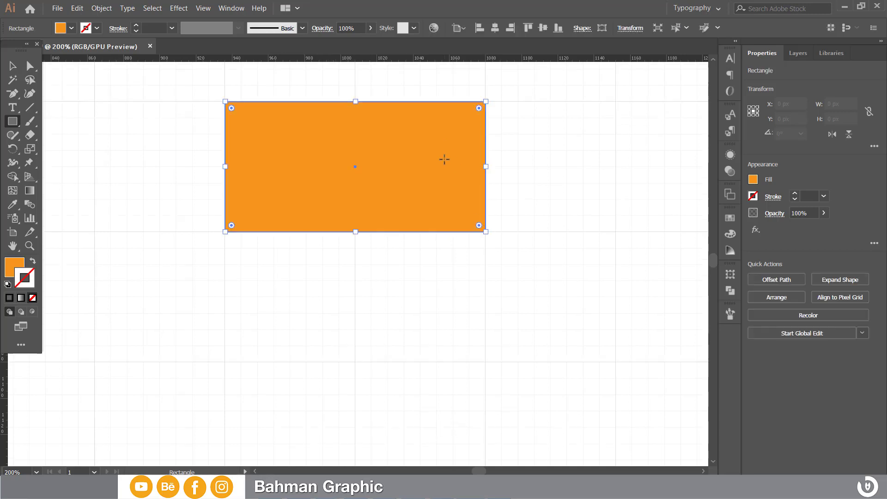
{"action": "scroll", "coordinate": [365, 208], "scroll_direction": "down", "scroll_amount": 3}
{"action": "scroll", "coordinate": [225, 301], "scroll_direction": "down", "scroll_amount": 1}
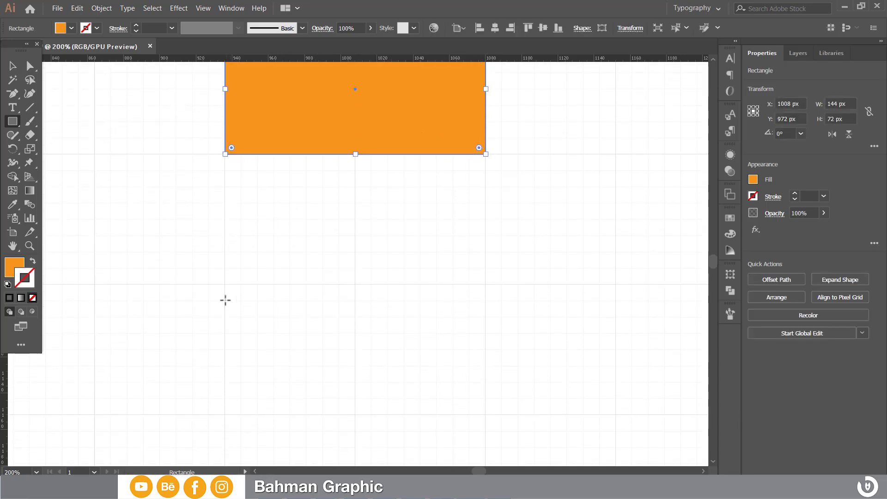
Step: Draw a second grid-snapped rectangle below and size it to 135 × 72 px
{"action": "mouse_move", "coordinate": [225, 285]}
{"action": "left_mouse_down"}
{"action": "mouse_move", "coordinate": [308, 351]}
{"action": "mouse_move", "coordinate": [479, 364]}
{"action": "mouse_move", "coordinate": [486, 394]}
{"action": "left_mouse_up"}
{"action": "left_click_drag", "start_coordinate": [488, 409], "coordinate": [486, 414]}
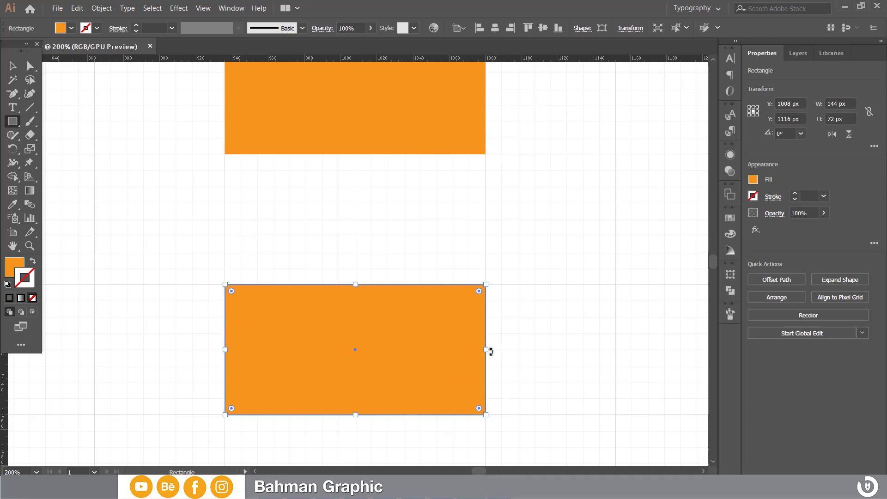
{"action": "left_click_drag", "start_coordinate": [488, 353], "coordinate": [378, 345]}
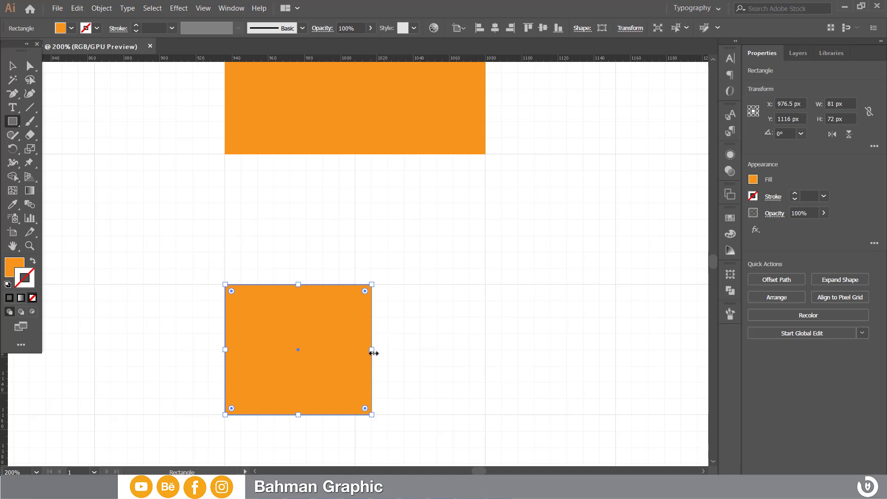
{"action": "left_click_drag", "start_coordinate": [371, 351], "coordinate": [469, 341]}
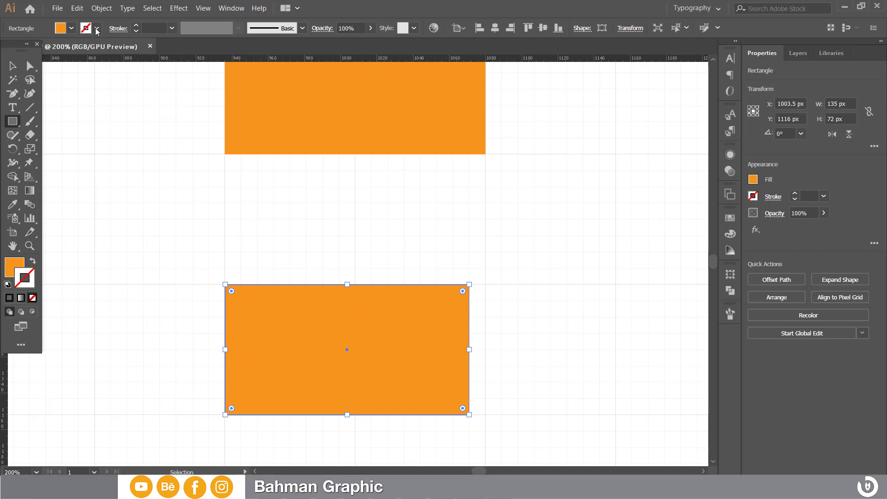
Step: In Guides & Grid preferences, set the grid colour to Black with Lines style
{"action": "left_click", "coordinate": [82, 10]}
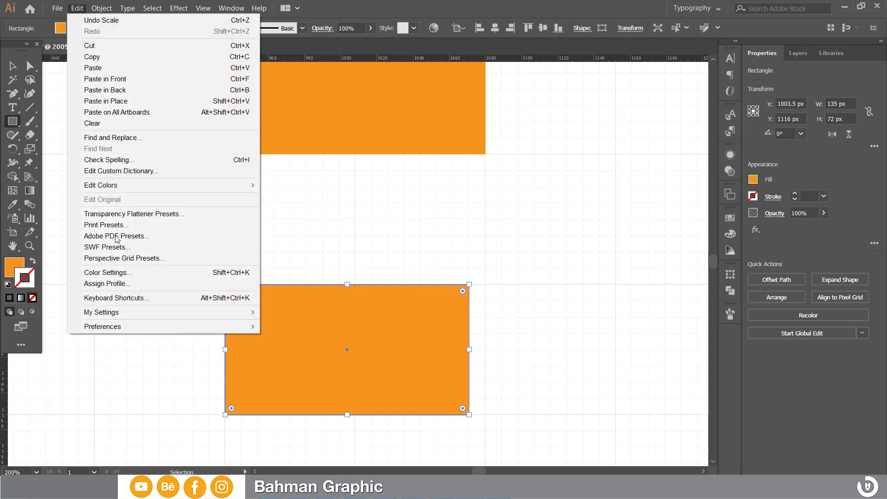
{"action": "mouse_move", "coordinate": [161, 326]}
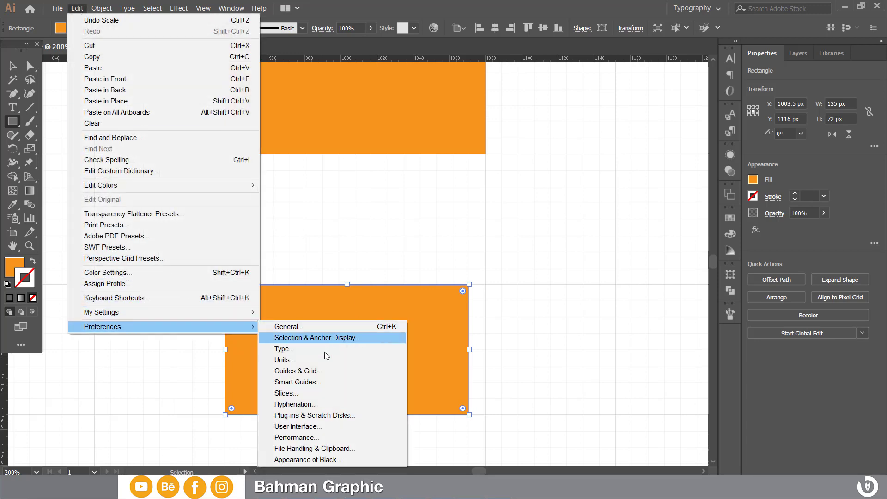
{"action": "left_click", "coordinate": [311, 372]}
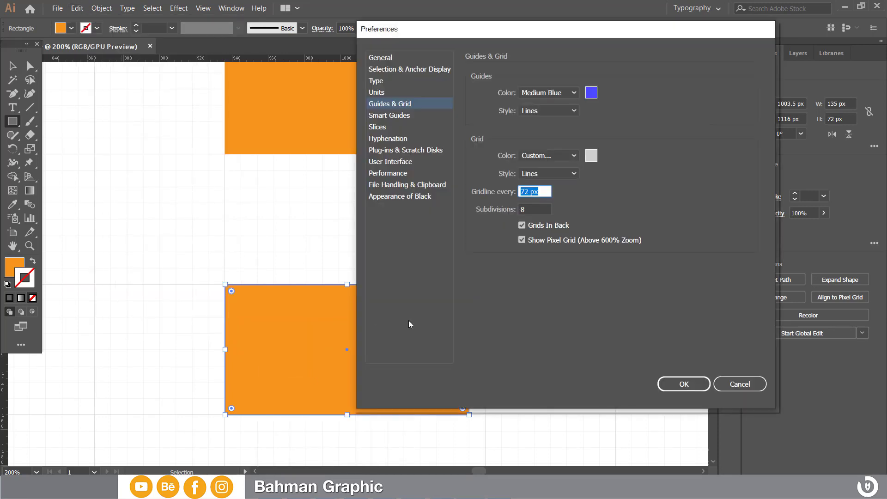
{"action": "left_click_drag", "start_coordinate": [482, 35], "coordinate": [554, 34]}
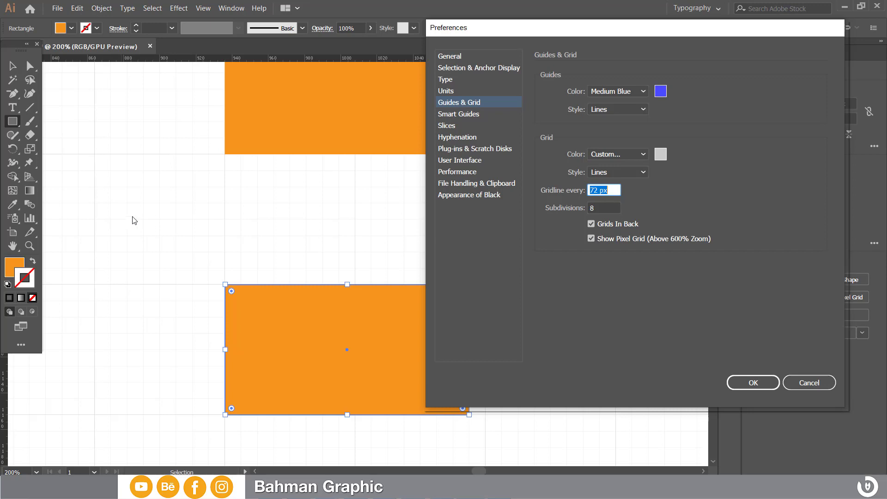
{"action": "left_click", "coordinate": [605, 154]}
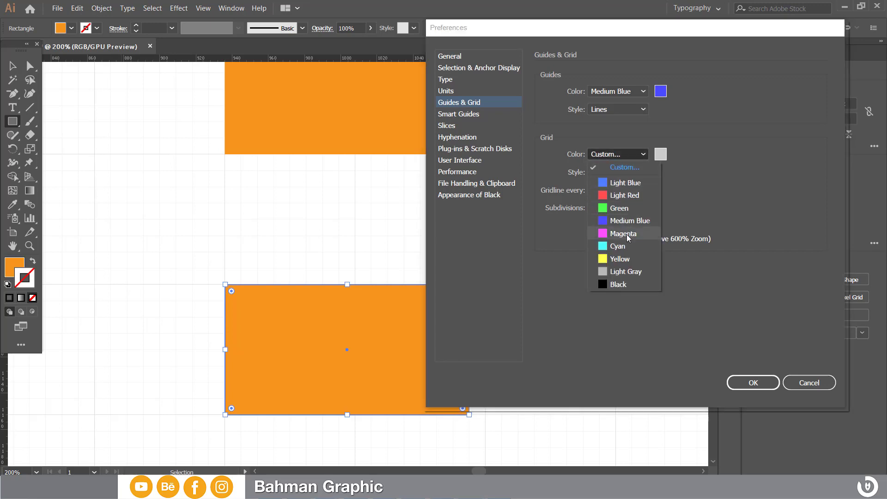
{"action": "left_click", "coordinate": [620, 286]}
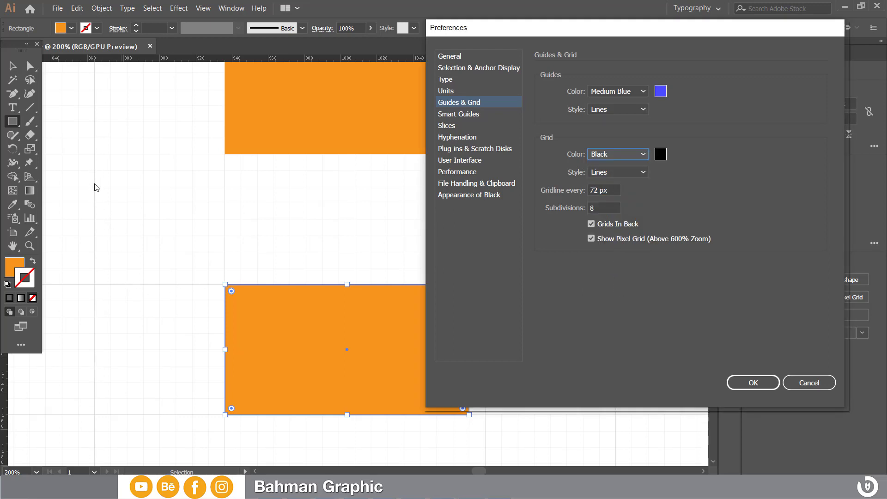
{"action": "left_click", "coordinate": [608, 173]}
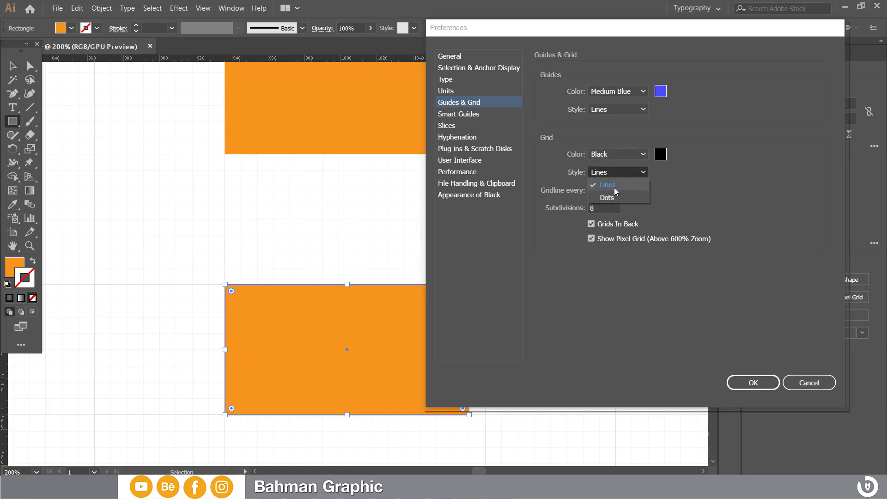
{"action": "left_click", "coordinate": [614, 186]}
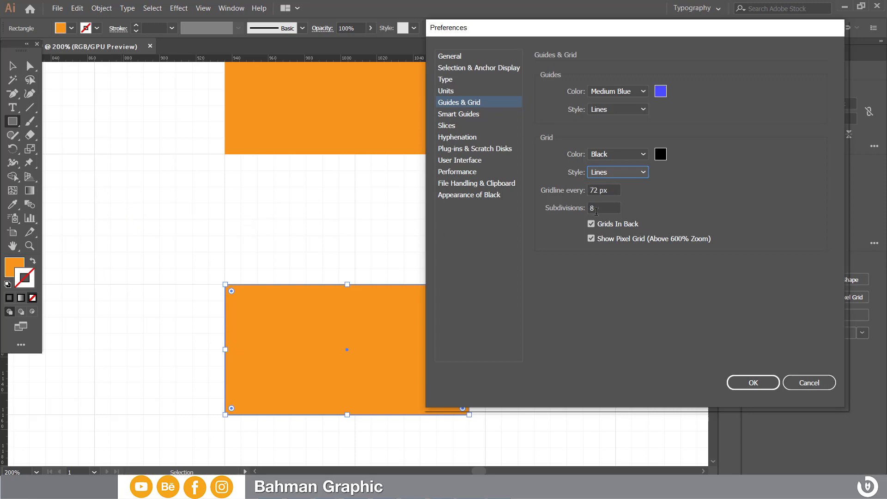
{"action": "left_click", "coordinate": [745, 387]}
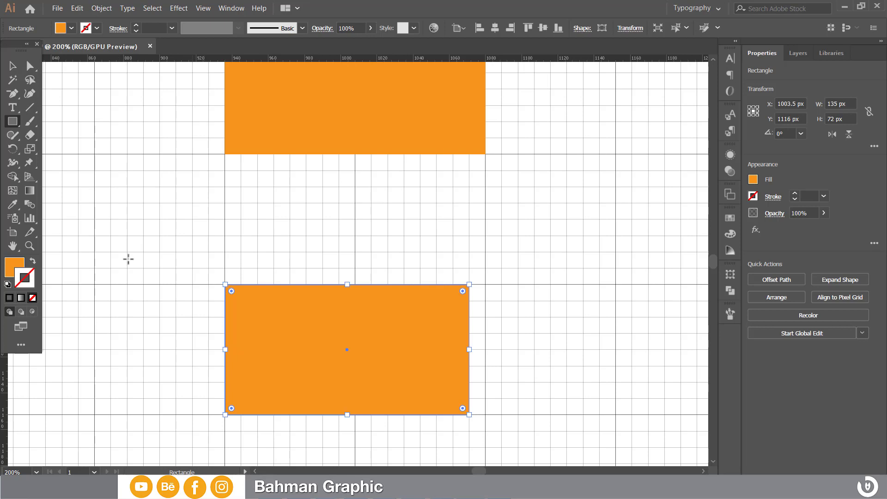
Step: Pan right and draw a 72 × 72 px orange square at X 1188, Y 1116
{"action": "scroll", "coordinate": [555, 223], "scroll_direction": "down", "scroll_amount": 2}
{"action": "scroll", "coordinate": [539, 311], "scroll_direction": "down", "scroll_amount": 1}
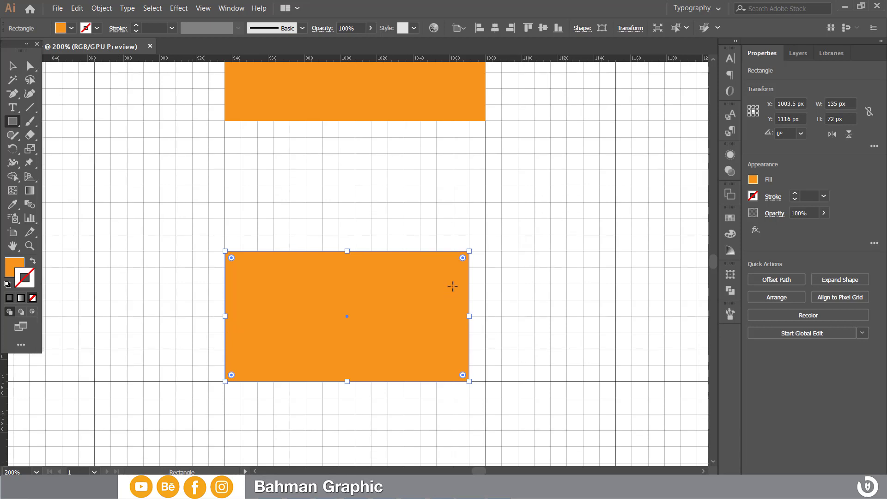
{"action": "key", "text": "space"}
{"action": "left_click_drag", "start_coordinate": [528, 288], "coordinate": [270, 190]}
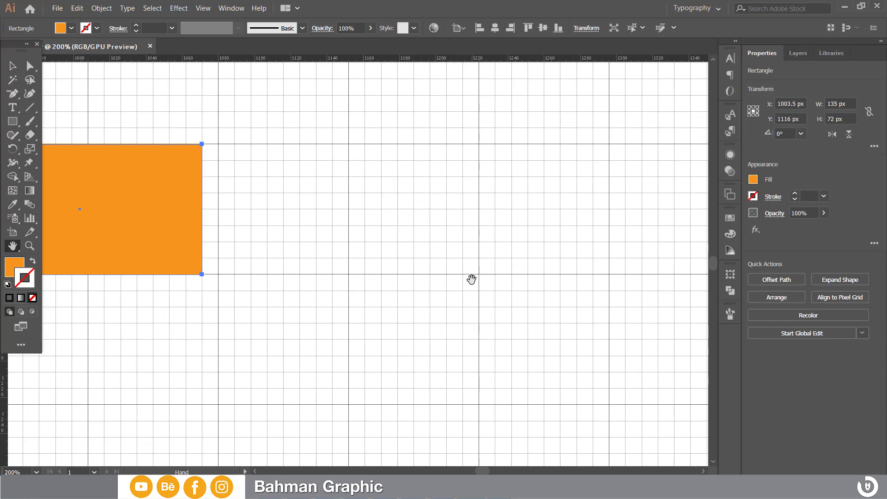
{"action": "left_click", "coordinate": [12, 121]}
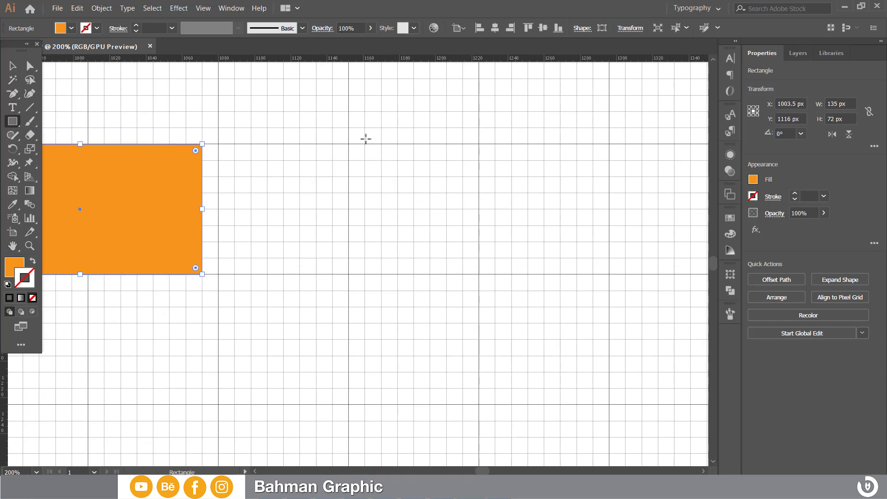
{"action": "left_click_drag", "start_coordinate": [349, 144], "coordinate": [479, 274]}
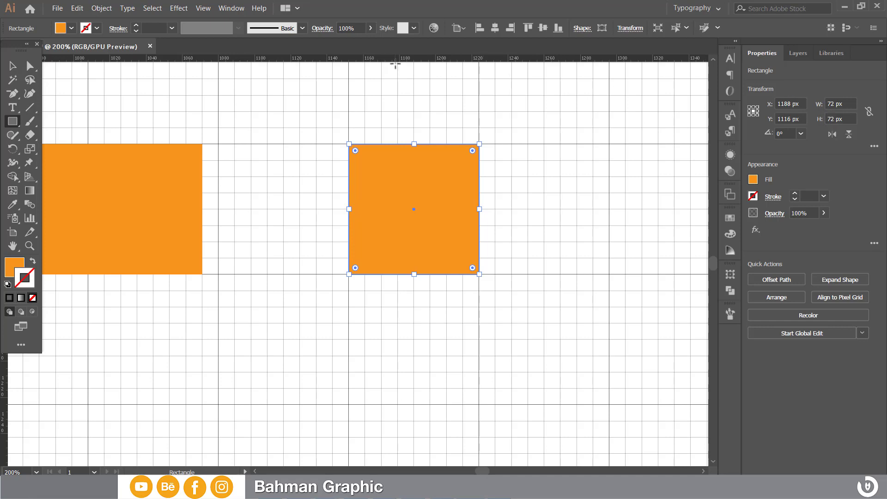
Step: Switch the ruler units to centimetres, so the square reads 2.54 × 2.54 cm
{"action": "key", "text": "ctrl"}
{"action": "right_click", "coordinate": [376, 57]}
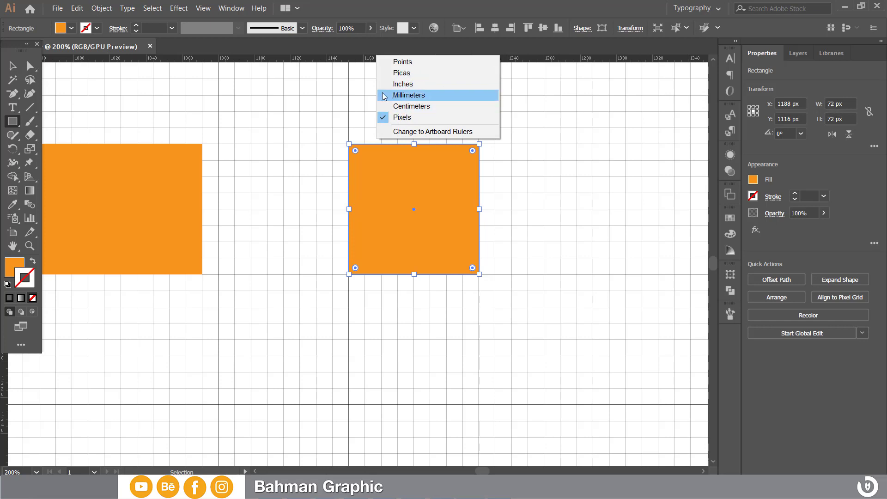
{"action": "left_click", "coordinate": [427, 108]}
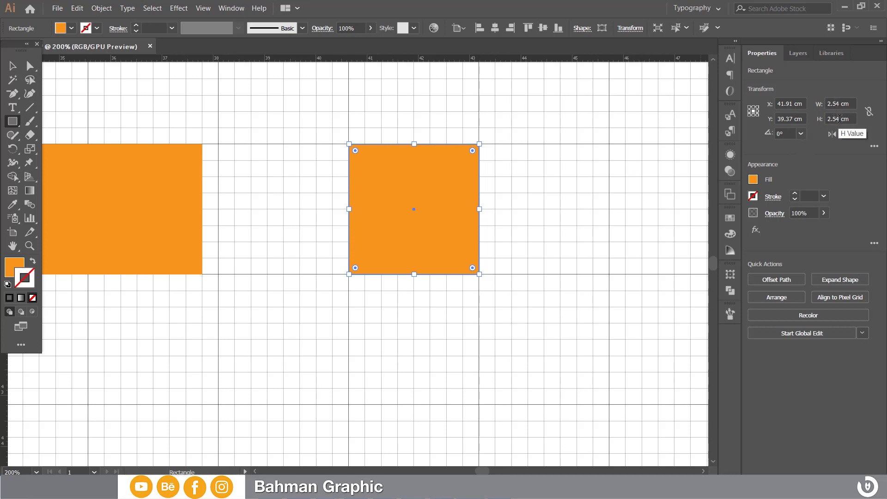
Step: Set the grid preferences to a gridline every 10 cm with 10 subdivisions
{"action": "left_click", "coordinate": [75, 12]}
{"action": "mouse_move", "coordinate": [103, 326]}
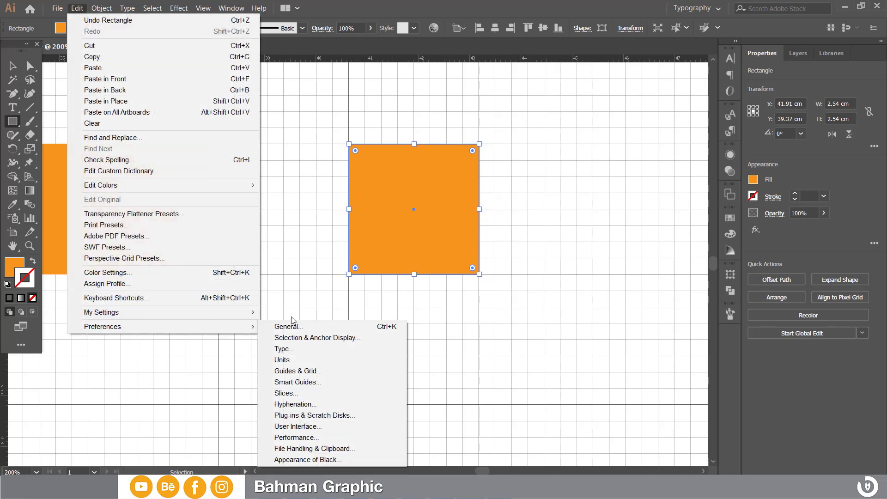
{"action": "left_click", "coordinate": [309, 372]}
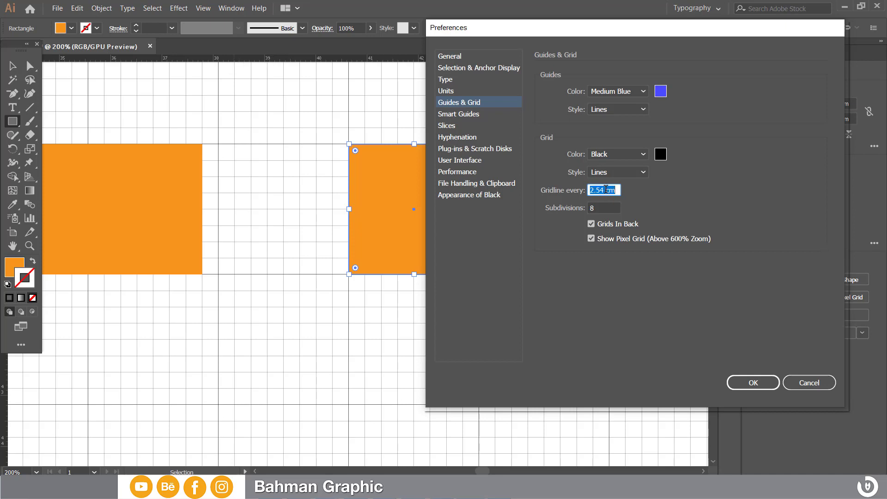
{"action": "left_click_drag", "start_coordinate": [482, 28], "coordinate": [586, 17]}
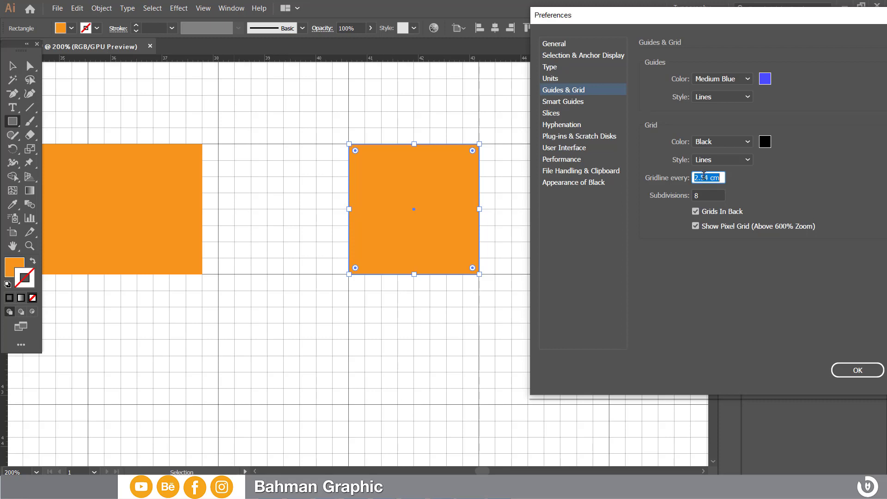
{"action": "left_click_drag", "start_coordinate": [710, 177], "coordinate": [686, 180]}
{"action": "key", "text": "Tab"}
{"action": "type", "text": "10"}
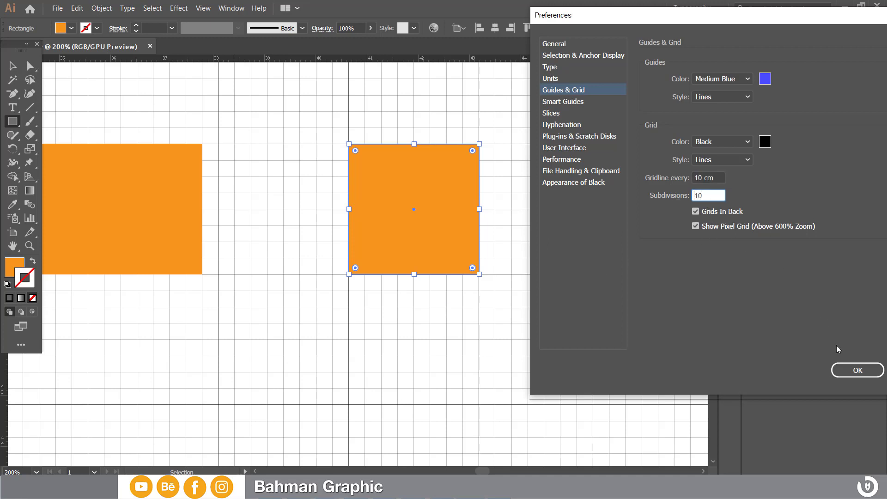
{"action": "left_click", "coordinate": [846, 371]}
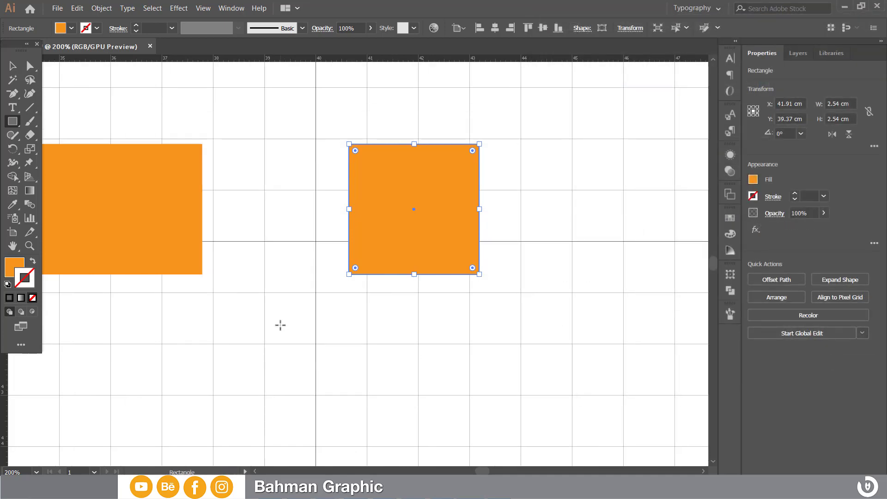
Step: Draw a small square and enlarge it to 10 × 10 cm at X 45, Y 35 cm
{"action": "scroll", "coordinate": [281, 325], "scroll_direction": "down", "scroll_amount": 2}
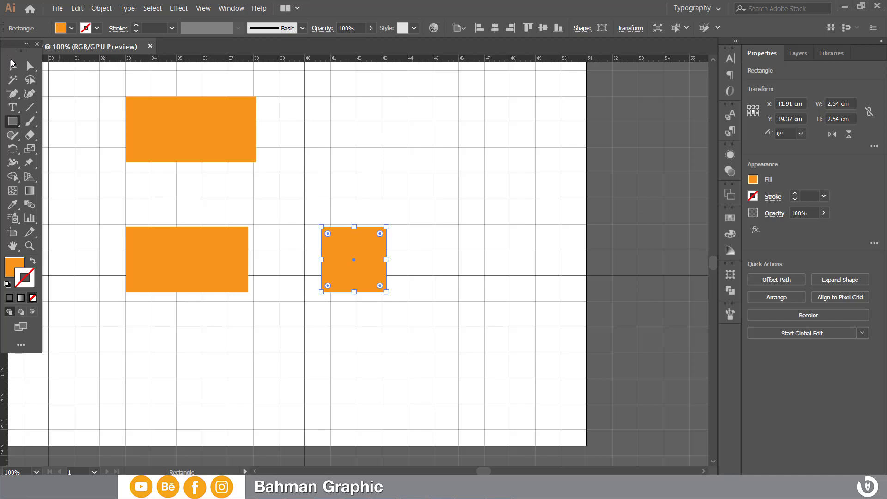
{"action": "scroll", "coordinate": [397, 124], "scroll_direction": "up", "scroll_amount": 1}
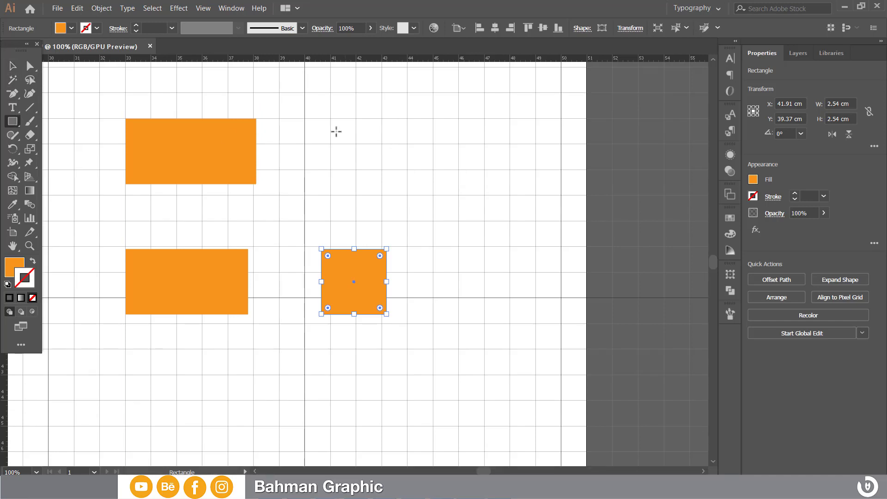
{"action": "left_click_drag", "start_coordinate": [331, 118], "coordinate": [356, 143]}
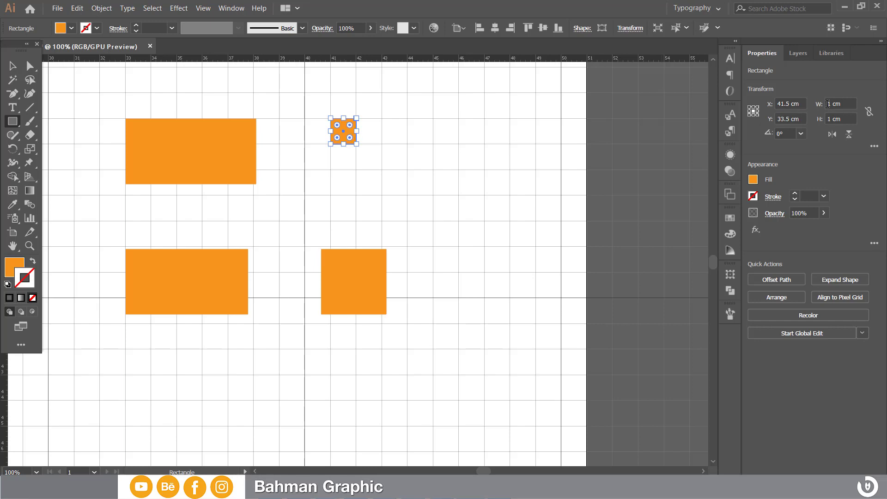
{"action": "scroll", "coordinate": [348, 174], "scroll_direction": "up", "scroll_amount": 2}
{"action": "scroll", "coordinate": [348, 174], "scroll_direction": "up", "scroll_amount": 1}
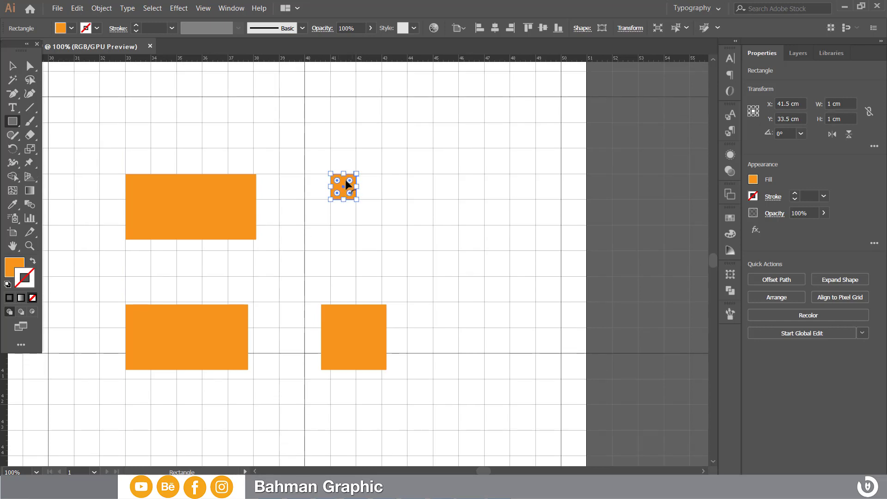
{"action": "left_click_drag", "start_coordinate": [330, 173], "coordinate": [305, 97]}
{"action": "left_click_drag", "start_coordinate": [356, 200], "coordinate": [556, 350]}
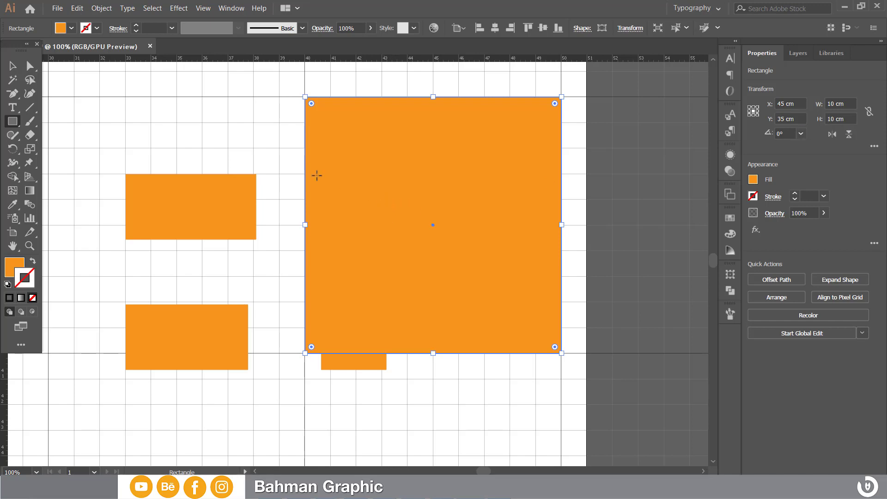
Step: Turn off Grids In Back in Guides & Grid preferences so gridlines draw over the artwork
{"action": "left_click", "coordinate": [77, 8]}
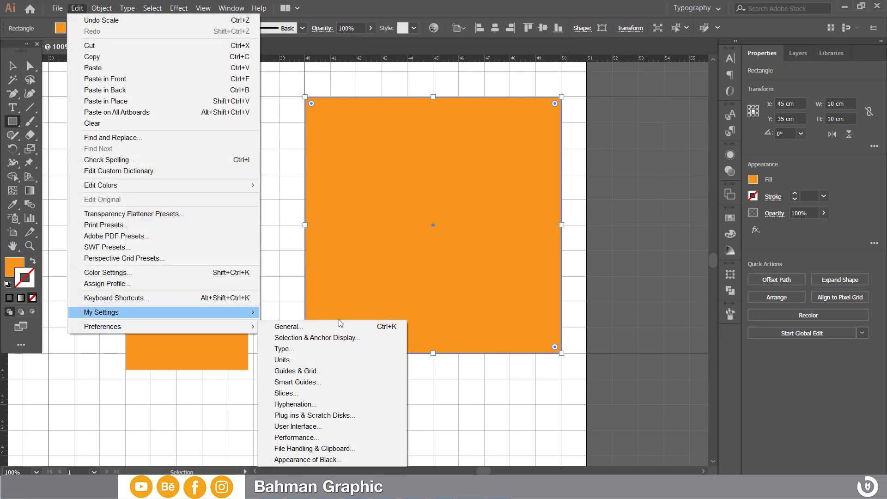
{"action": "mouse_move", "coordinate": [102, 326]}
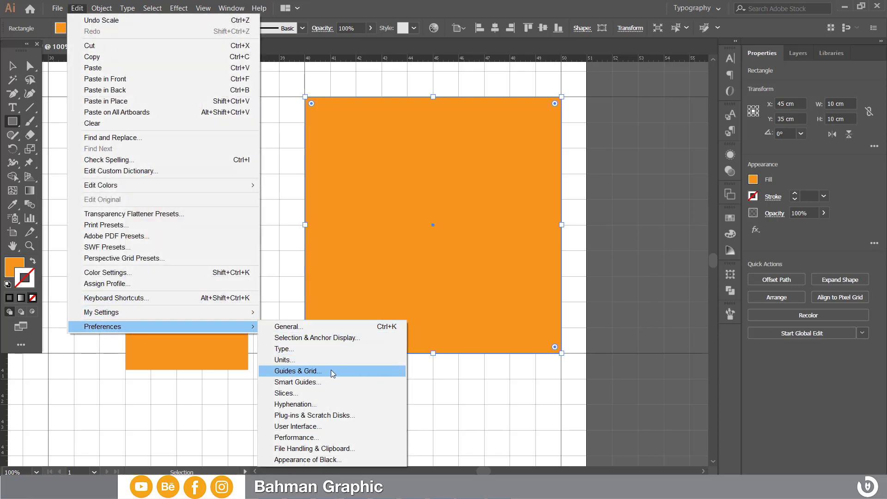
{"action": "left_click", "coordinate": [332, 374]}
{"action": "left_click_drag", "start_coordinate": [600, 15], "coordinate": [621, 22]}
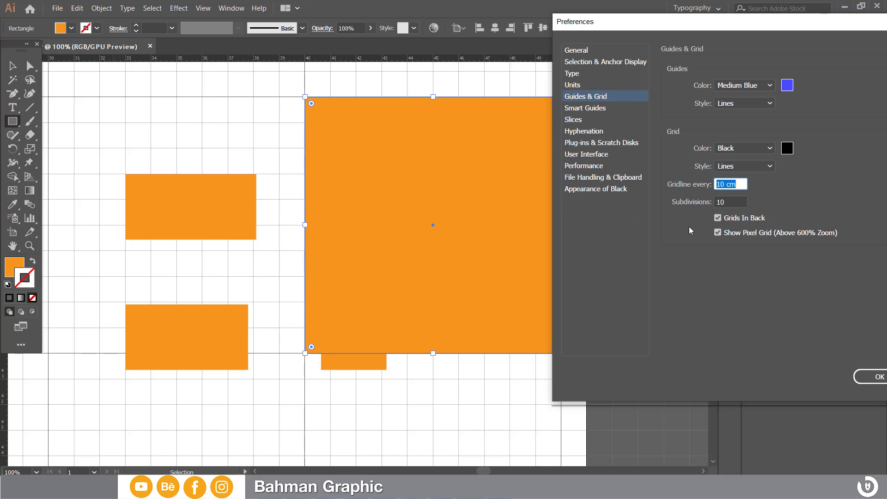
{"action": "left_click", "coordinate": [739, 221]}
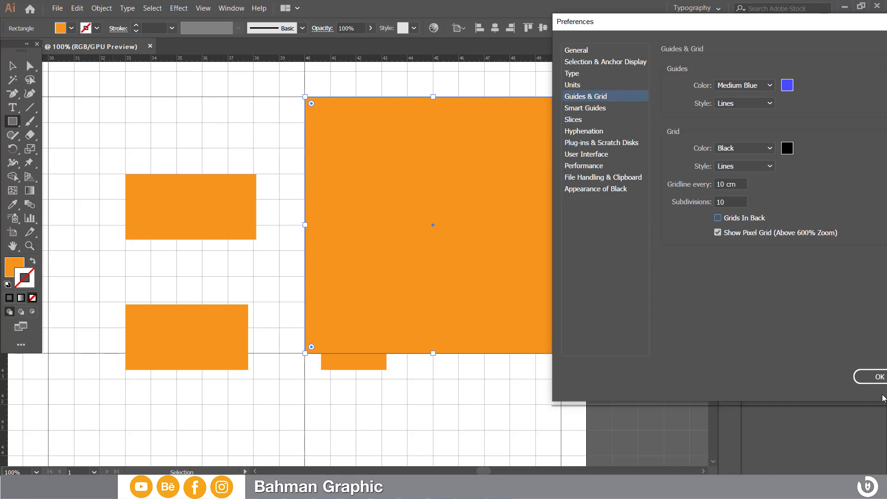
{"action": "left_click", "coordinate": [871, 377]}
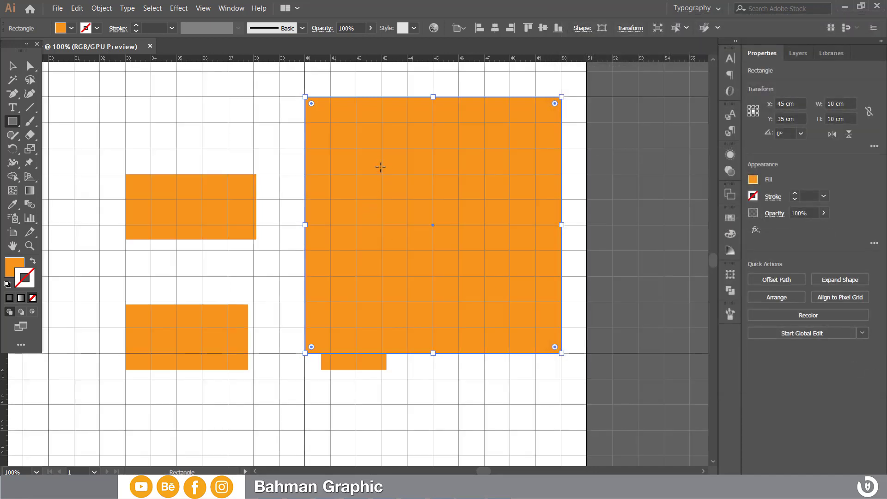
{"action": "scroll", "coordinate": [372, 155], "scroll_direction": "up", "scroll_amount": 1}
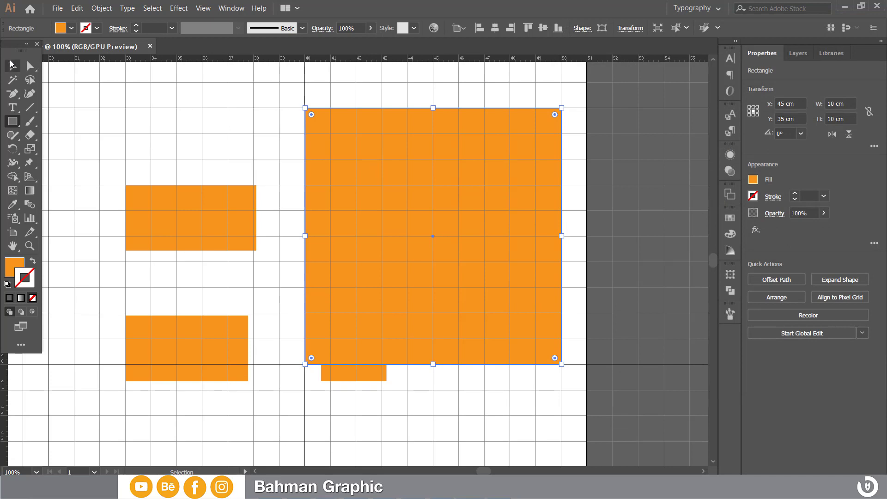
Step: Shrink the square to 2×3 cm, copy it right on the grid, and delete the lower-middle rectangle
{"action": "left_click", "coordinate": [12, 65]}
{"action": "mouse_move", "coordinate": [561, 364]}
{"action": "left_mouse_down"}
{"action": "mouse_move", "coordinate": [461, 224]}
{"action": "mouse_move", "coordinate": [356, 184]}
{"action": "mouse_move", "coordinate": [428, 184]}
{"action": "left_mouse_up"}
{"action": "scroll", "coordinate": [320, 184], "scroll_direction": "up", "scroll_amount": 1}
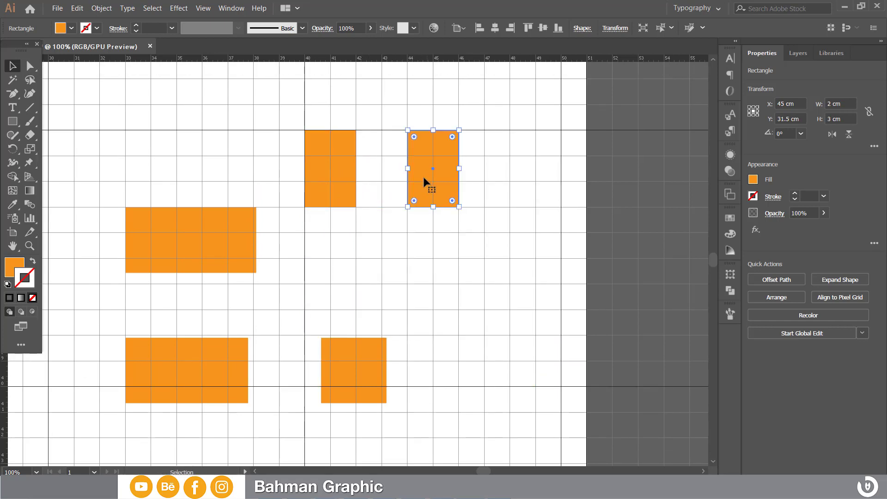
{"action": "left_click_drag", "start_coordinate": [421, 193], "coordinate": [530, 187], "text": "alt"}
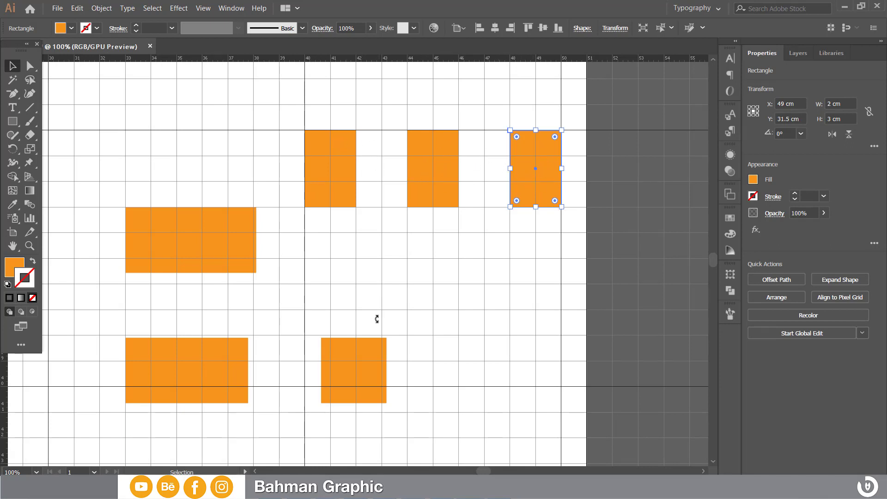
{"action": "left_click", "coordinate": [349, 353]}
{"action": "key", "text": "Delete"}
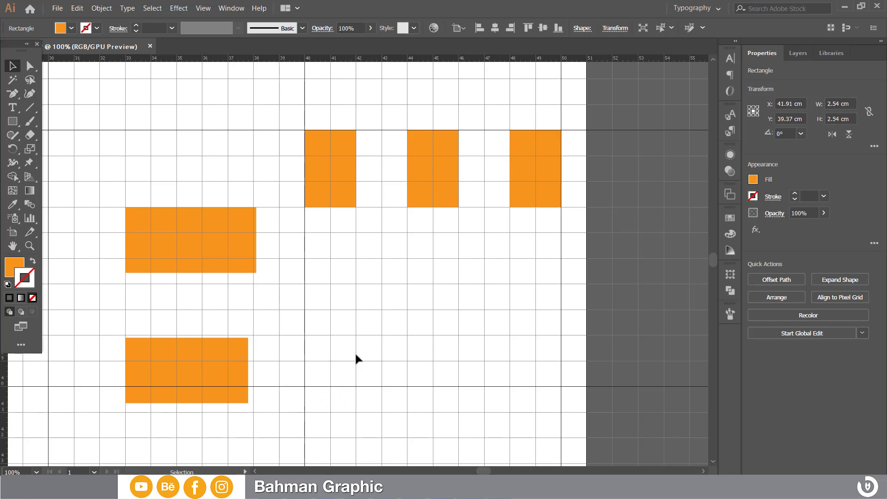
Step: Draw three grid-snapped 2×3 cm rectangles forming the second row, including one at X 45 cm
{"action": "left_click", "coordinate": [13, 121]}
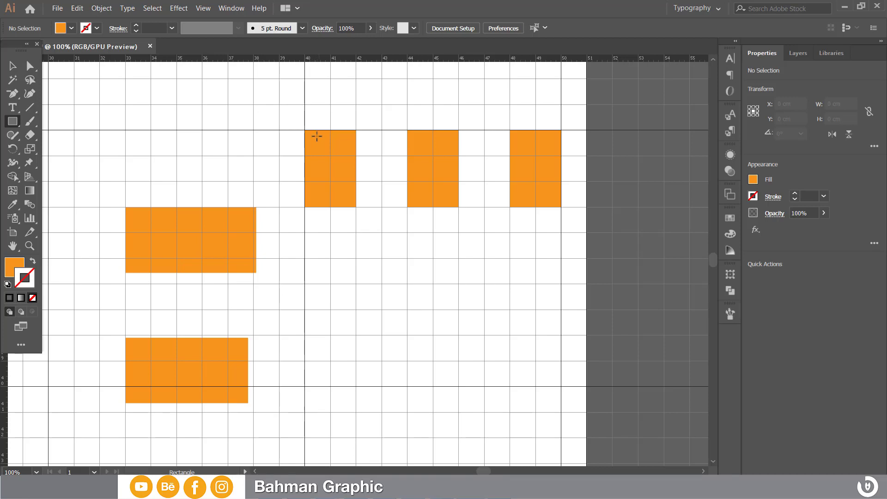
{"action": "left_click_drag", "start_coordinate": [305, 259], "coordinate": [356, 335]}
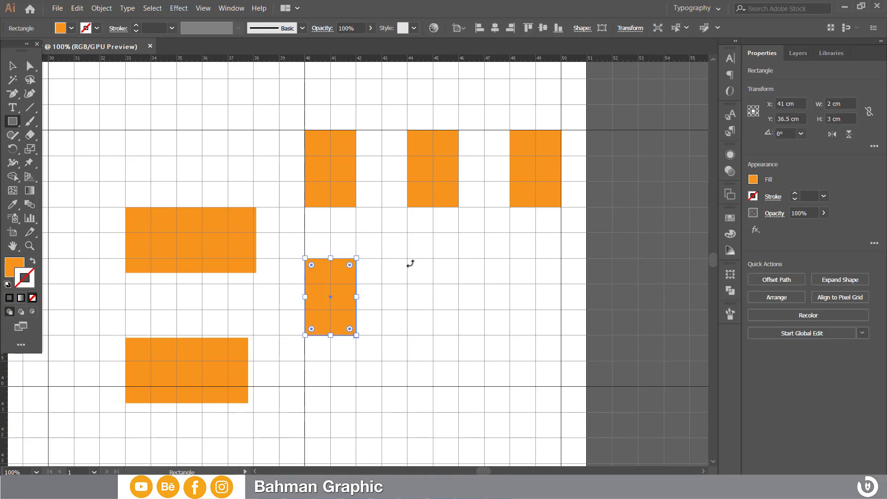
{"action": "key", "text": "ctrl+plus"}
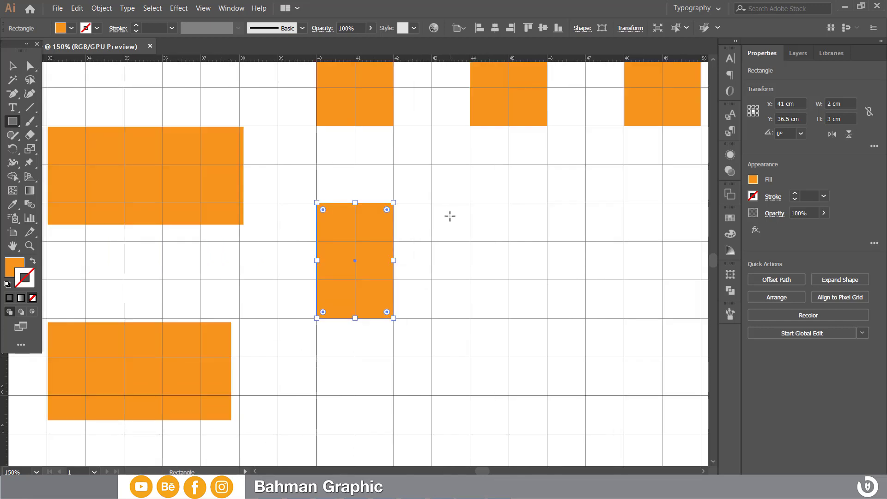
{"action": "left_click_drag", "start_coordinate": [470, 202], "coordinate": [547, 318]}
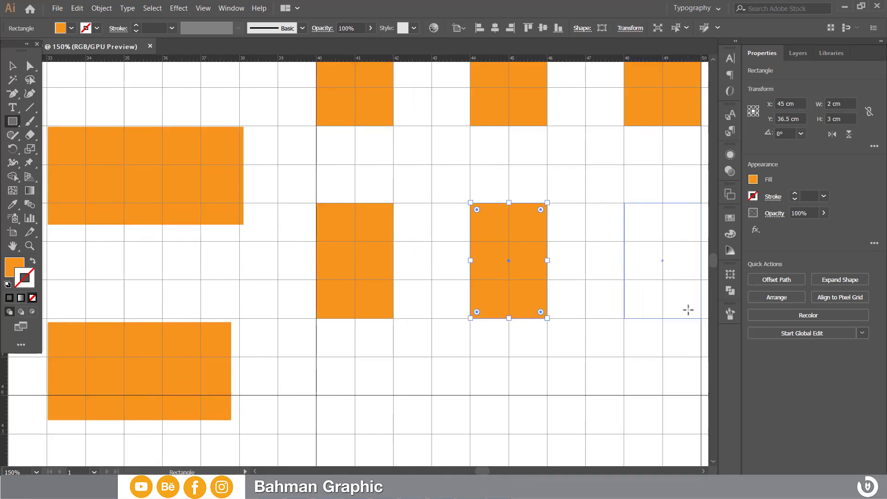
{"action": "left_click_drag", "start_coordinate": [624, 202], "coordinate": [701, 318]}
{"action": "key", "text": "ctrl+minus"}
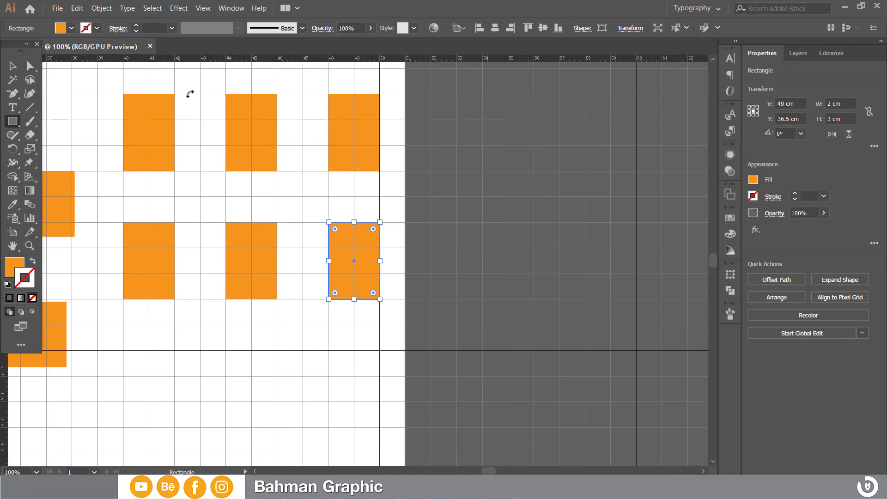
Step: Turn off Snap to Grid and draw an off-grid test rectangle below the block
{"action": "left_click", "coordinate": [205, 8]}
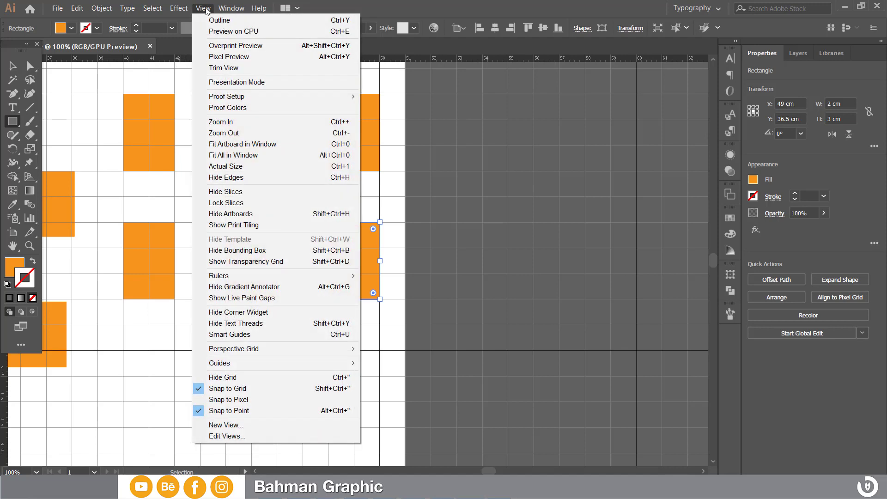
{"action": "left_click", "coordinate": [240, 390]}
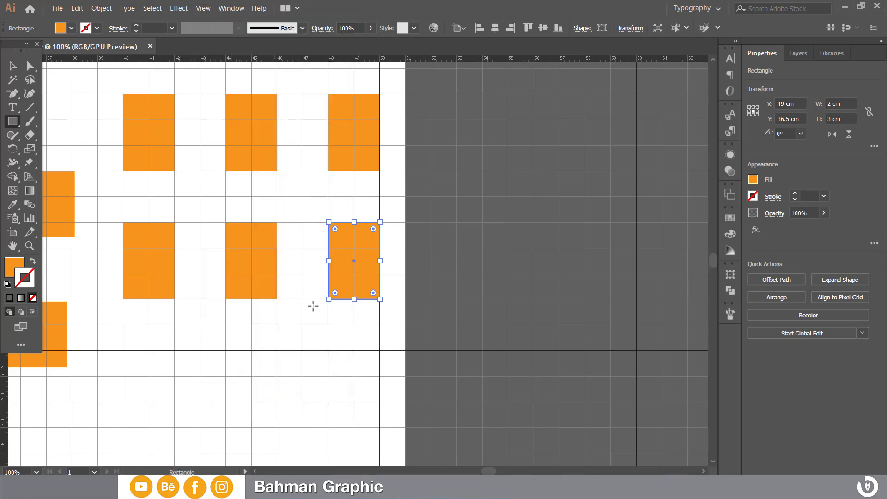
{"action": "left_click_drag", "start_coordinate": [123, 326], "coordinate": [169, 399]}
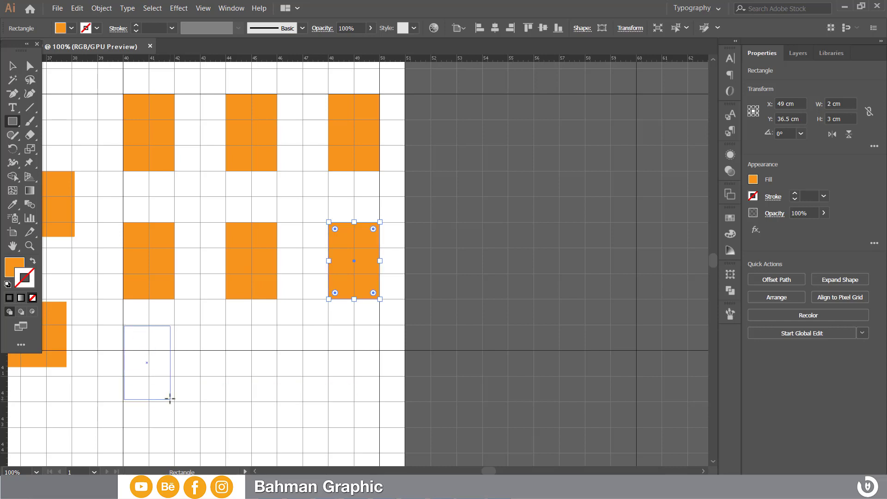
{"action": "left_click_drag", "start_coordinate": [169, 398], "coordinate": [170, 398]}
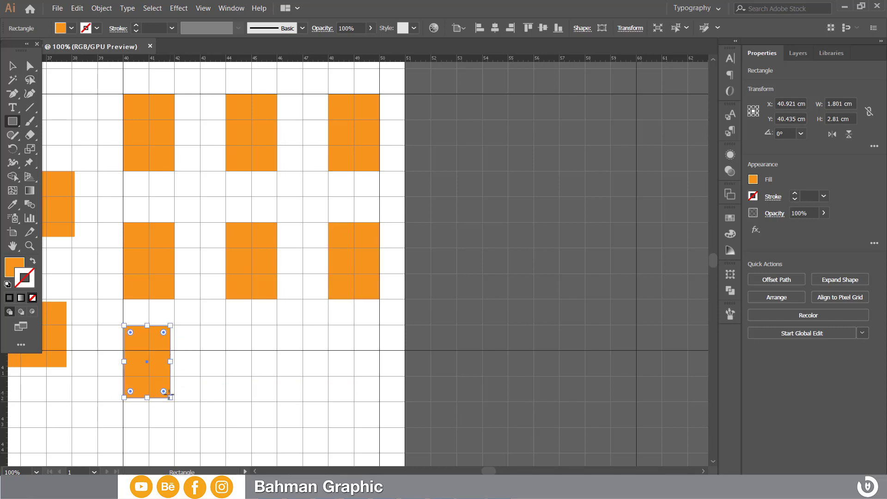
Step: Zoom in to check the test rectangle's off-grid edges, zoom back out, and delete it
{"action": "key", "text": "ctrl+plus"}
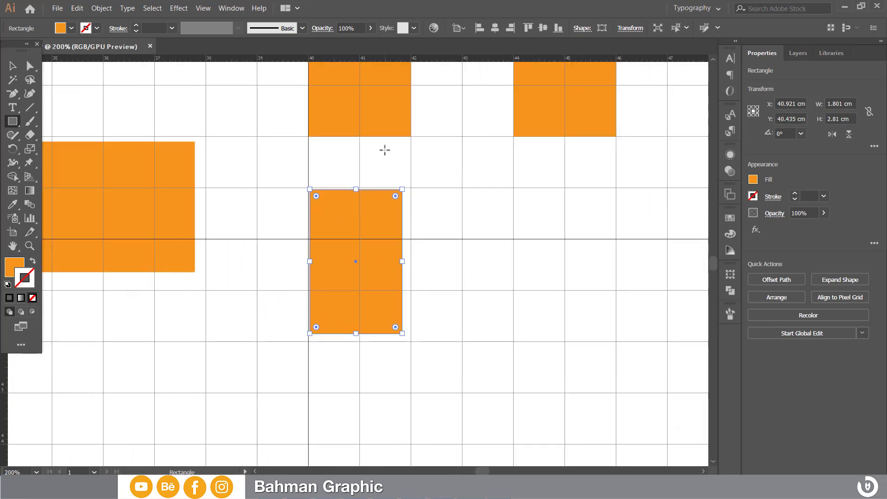
{"action": "scroll", "coordinate": [382, 176], "scroll_direction": "up", "scroll_amount": 2}
{"action": "scroll", "coordinate": [369, 185], "scroll_direction": "up", "scroll_amount": 2}
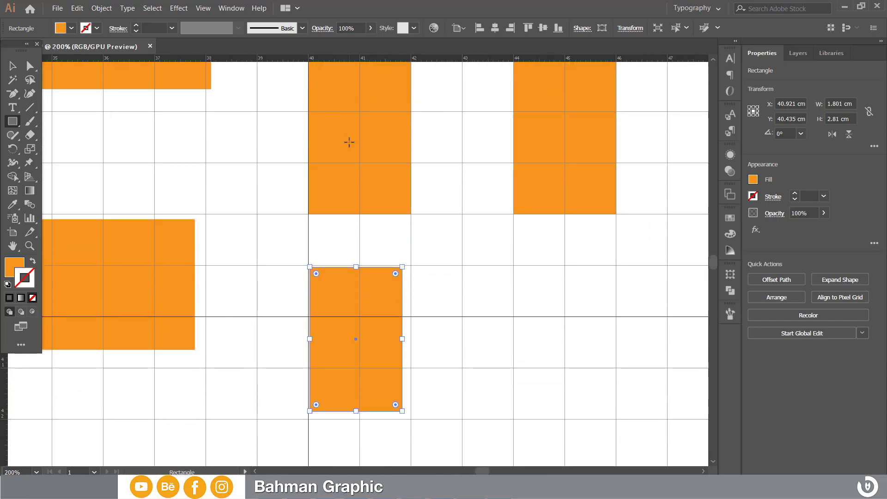
{"action": "key", "text": "ctrl+minus"}
{"action": "key", "text": "ctrl+minus"}
{"action": "scroll", "coordinate": [350, 200], "scroll_direction": "up", "scroll_amount": 2}
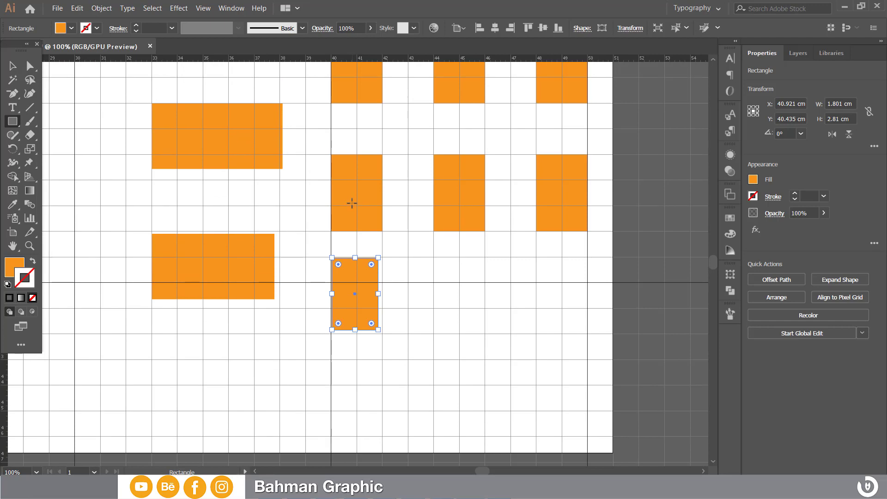
{"action": "key", "text": "Delete"}
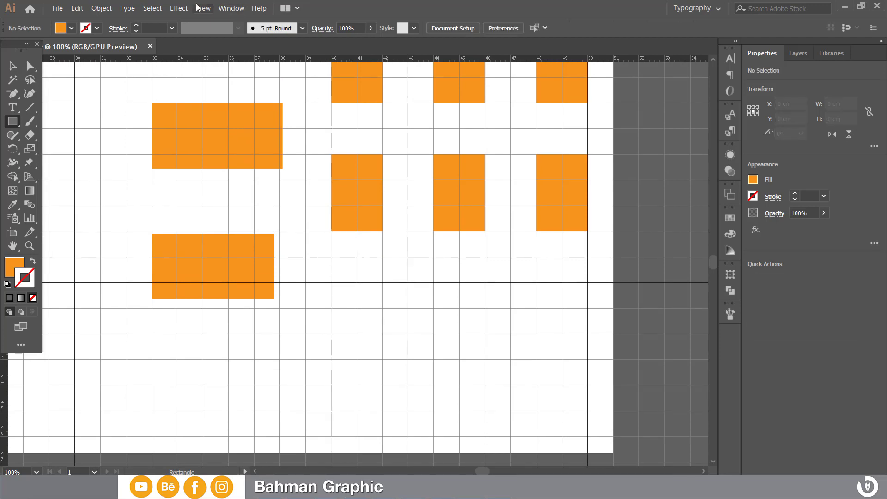
Step: Re-enable Snap to Grid and draw a 10×3 cm orange bar at X 45, Y 40.5 cm under the rows
{"action": "left_click", "coordinate": [202, 8]}
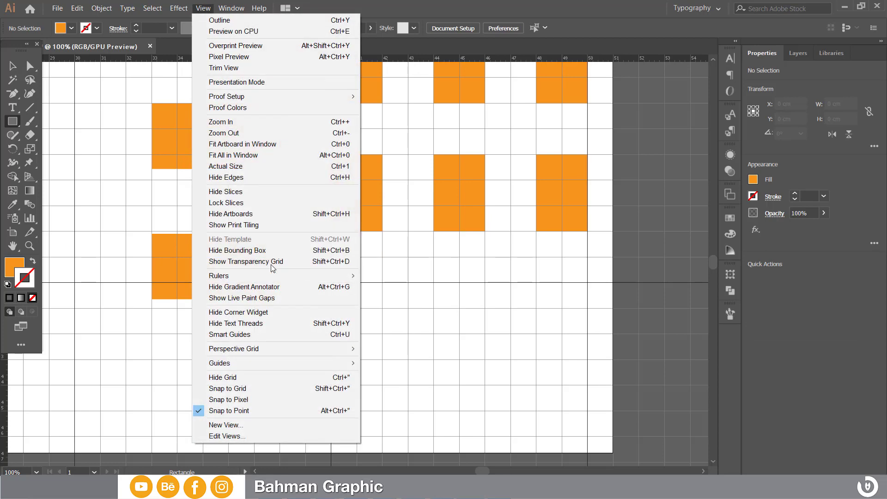
{"action": "left_click", "coordinate": [252, 387]}
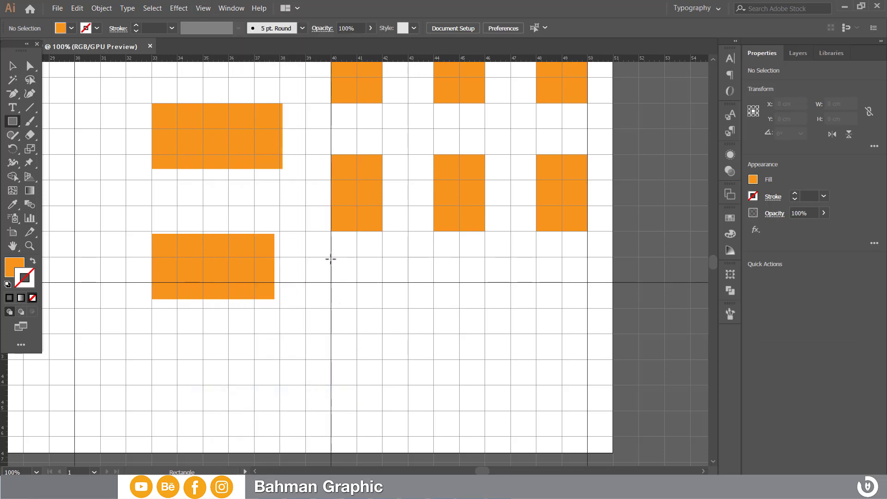
{"action": "left_click_drag", "start_coordinate": [331, 259], "coordinate": [390, 328]}
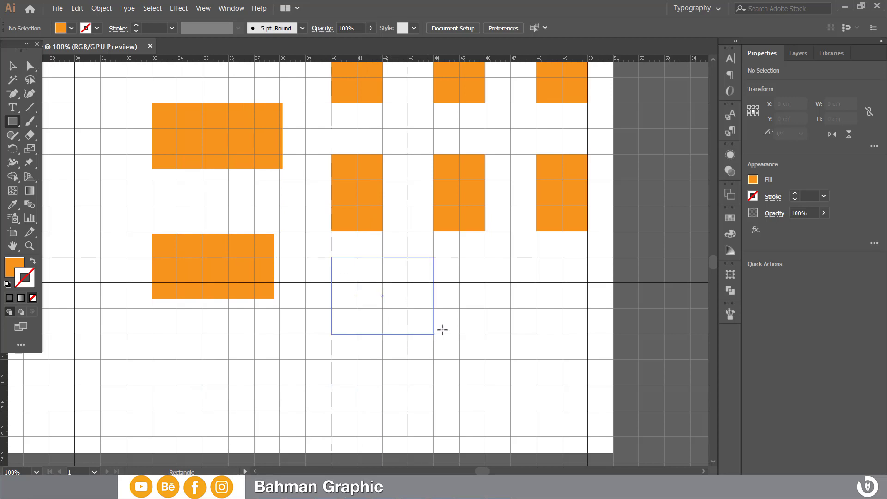
{"action": "left_click_drag", "start_coordinate": [389, 328], "coordinate": [580, 331]}
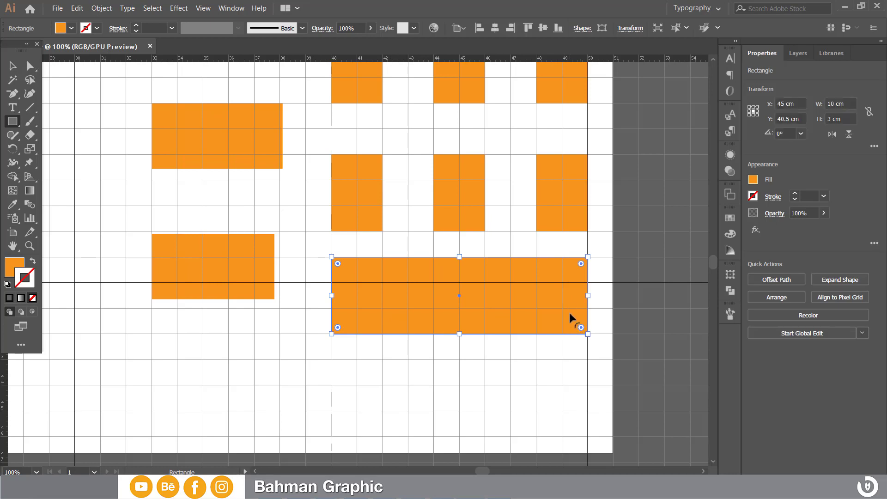
{"action": "scroll", "coordinate": [448, 303], "scroll_direction": "up", "scroll_amount": 3}
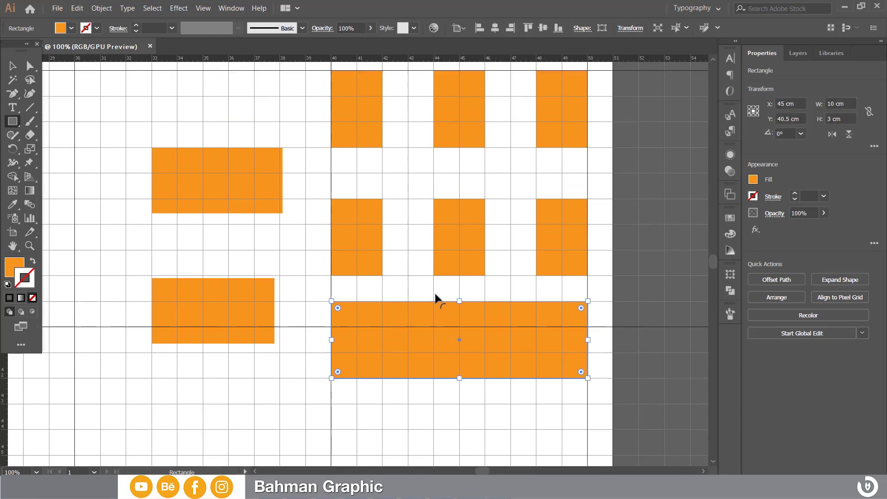